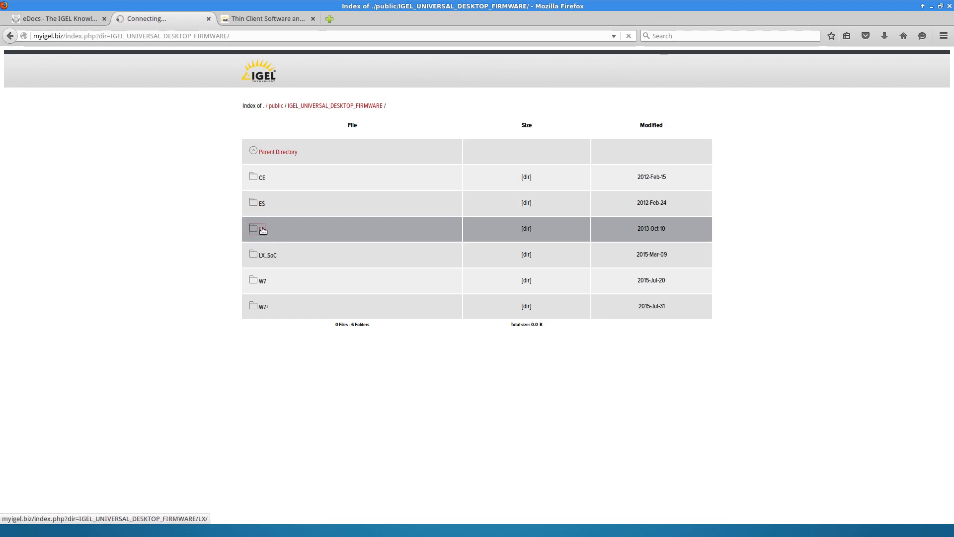
Step: Browse the LX V5 firmware folder, then navigate back up to the public listing
{"action": "left_click", "coordinate": [260, 236]}
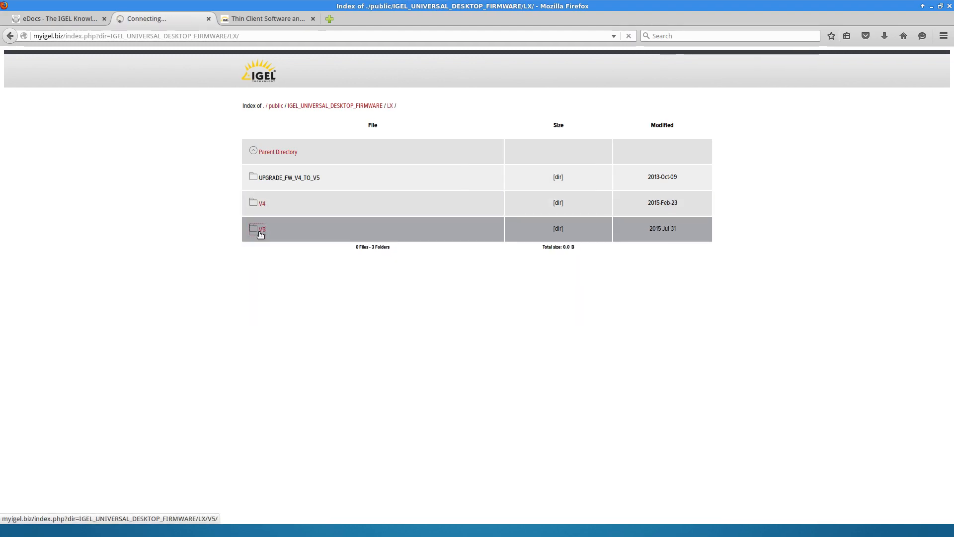
{"action": "scroll", "coordinate": [124, 323], "scroll_direction": "down", "scroll_amount": 8}
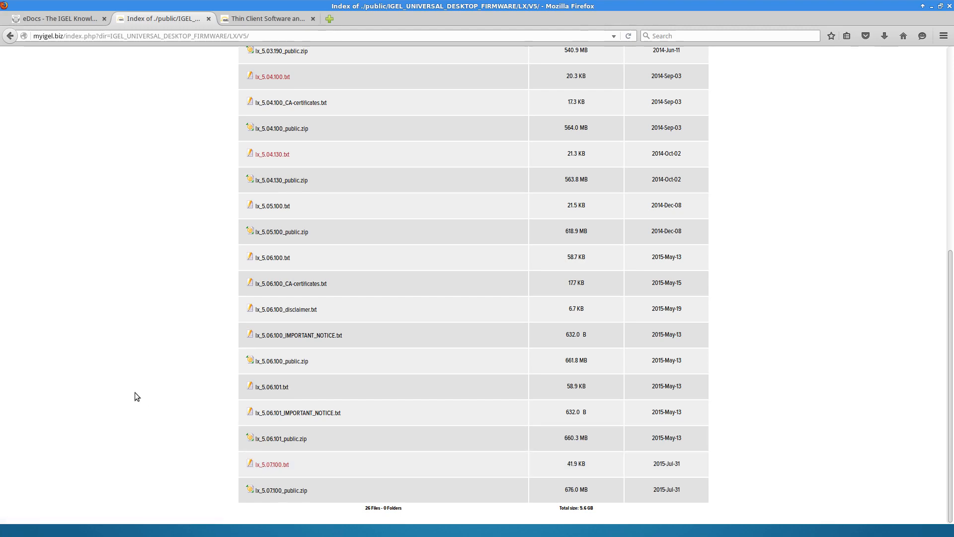
{"action": "scroll", "coordinate": [135, 392], "scroll_direction": "up", "scroll_amount": 7}
{"action": "left_click", "coordinate": [10, 36]}
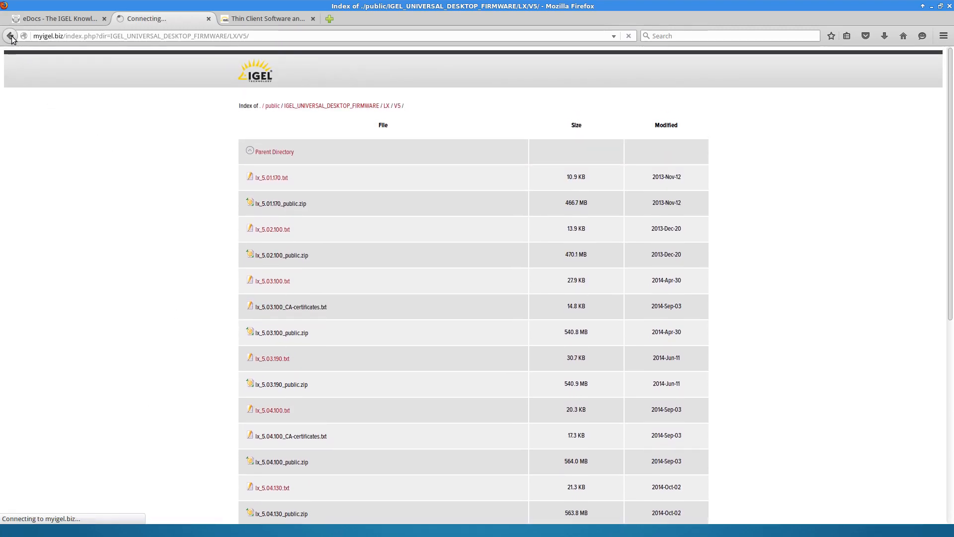
{"action": "left_click", "coordinate": [11, 37]}
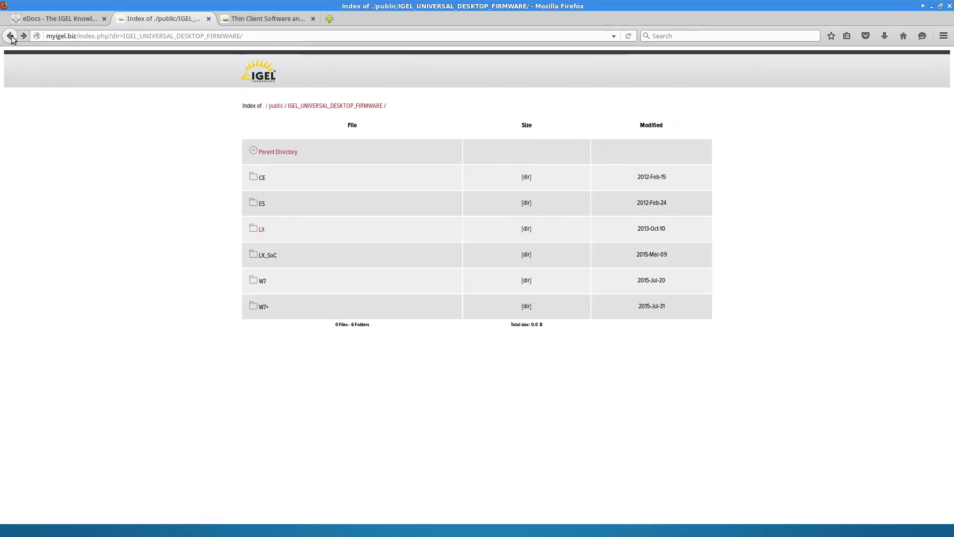
{"action": "left_click", "coordinate": [11, 36]}
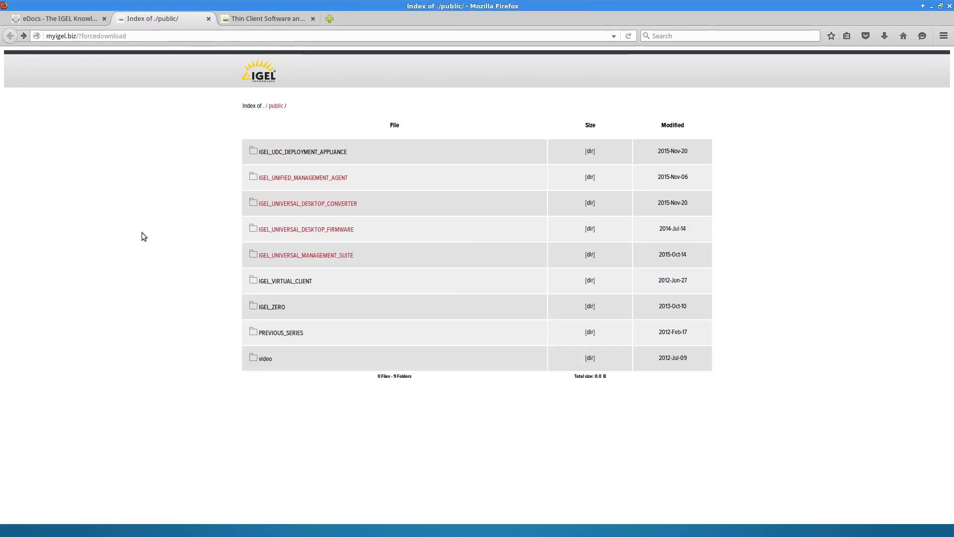
Step: Open IGEL_UNIVERSAL_DESKTOP_CONVERTER > updates > UDC2_V5 to locate os_5.07.100_public.zip, then go to igel.com
{"action": "left_click", "coordinate": [333, 204]}
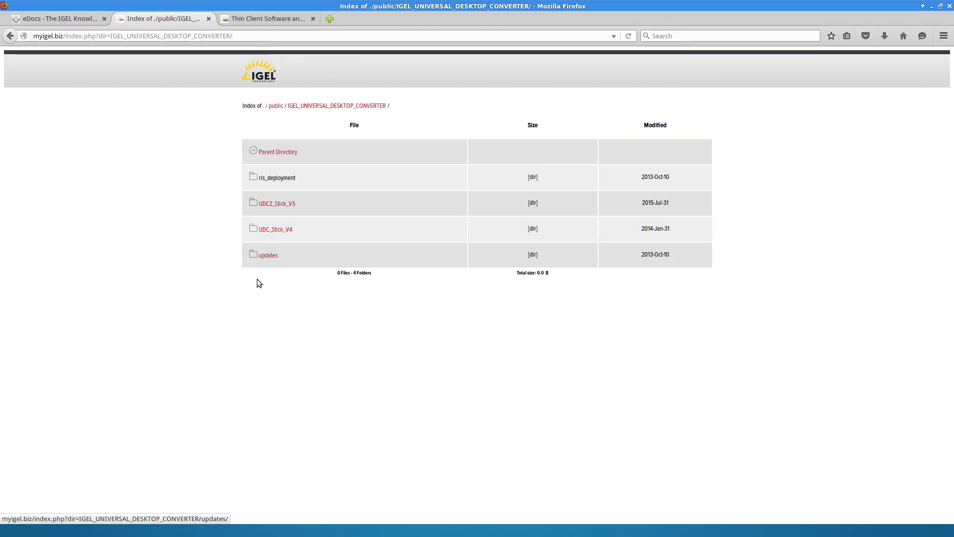
{"action": "left_click", "coordinate": [271, 258]}
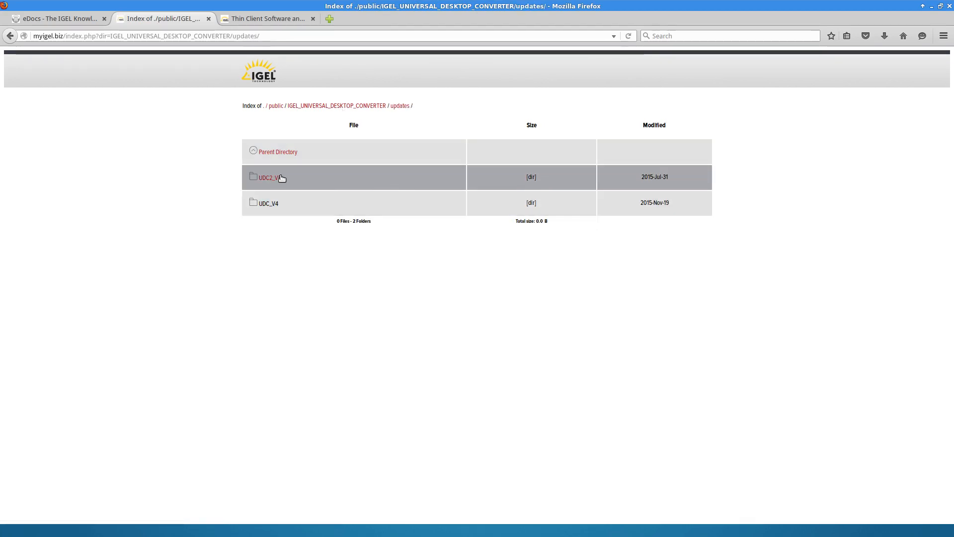
{"action": "left_click", "coordinate": [276, 178]}
{"action": "scroll", "coordinate": [308, 379], "scroll_direction": "down", "scroll_amount": 7}
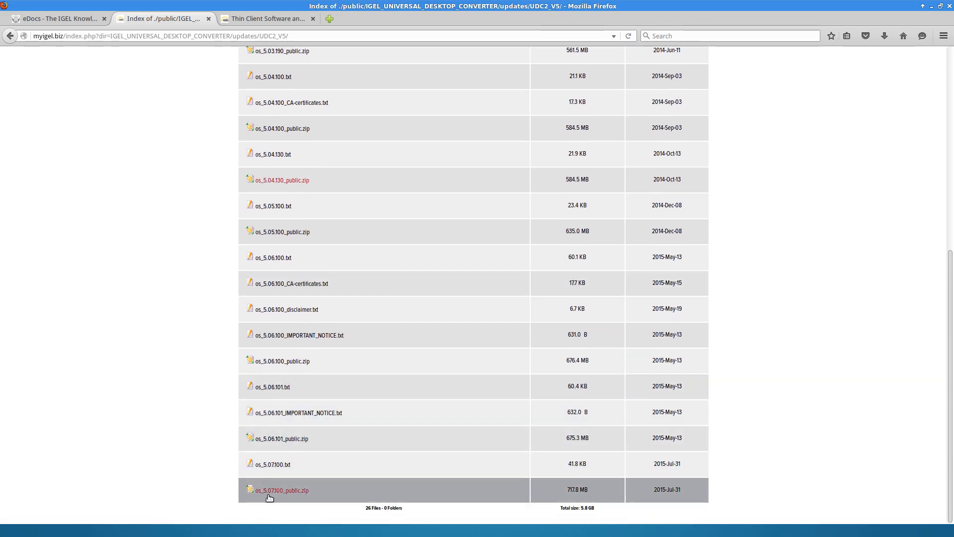
{"action": "scroll", "coordinate": [154, 259], "scroll_direction": "up", "scroll_amount": 7}
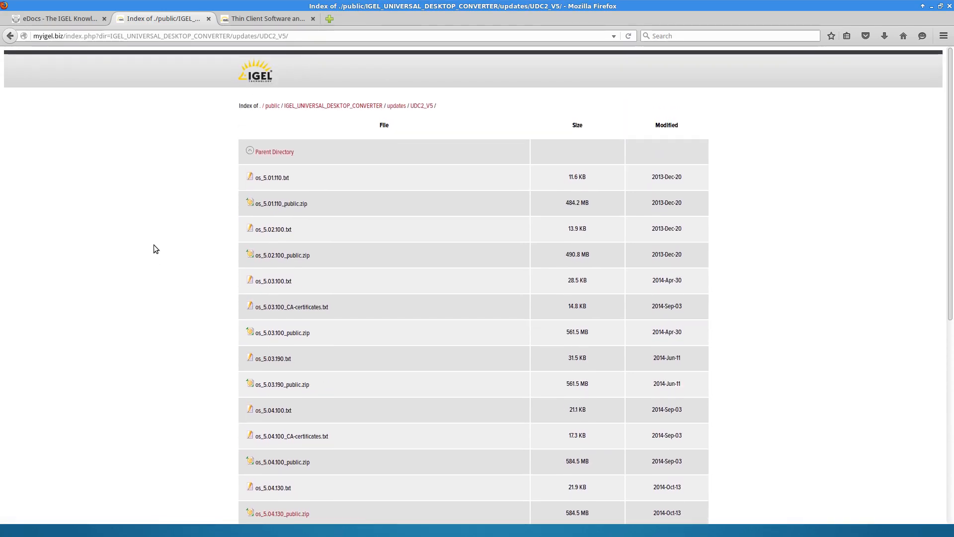
{"action": "left_click", "coordinate": [274, 20]}
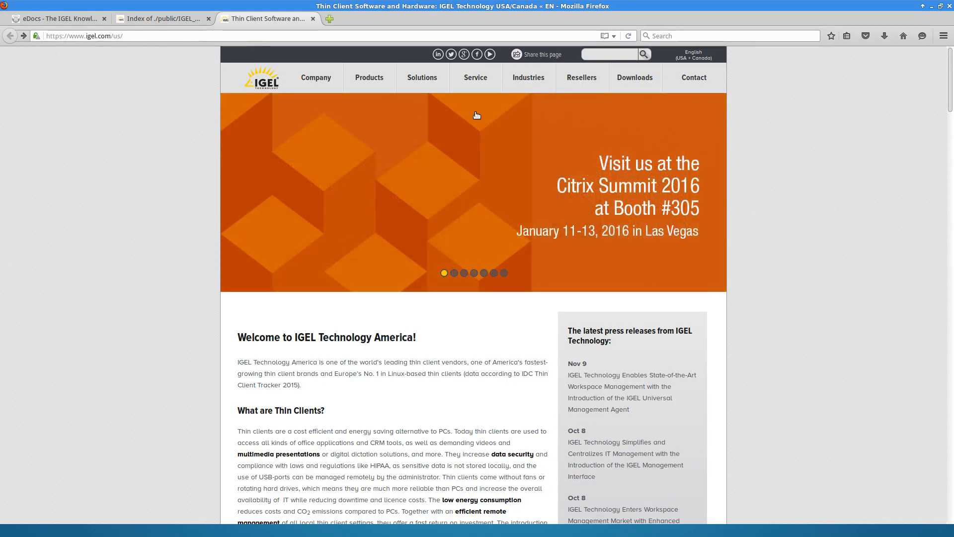
Step: Reach the Service & Support login page under Service, then return to the Management Suite
{"action": "mouse_move", "coordinate": [486, 82]}
{"action": "left_click", "coordinate": [486, 122]}
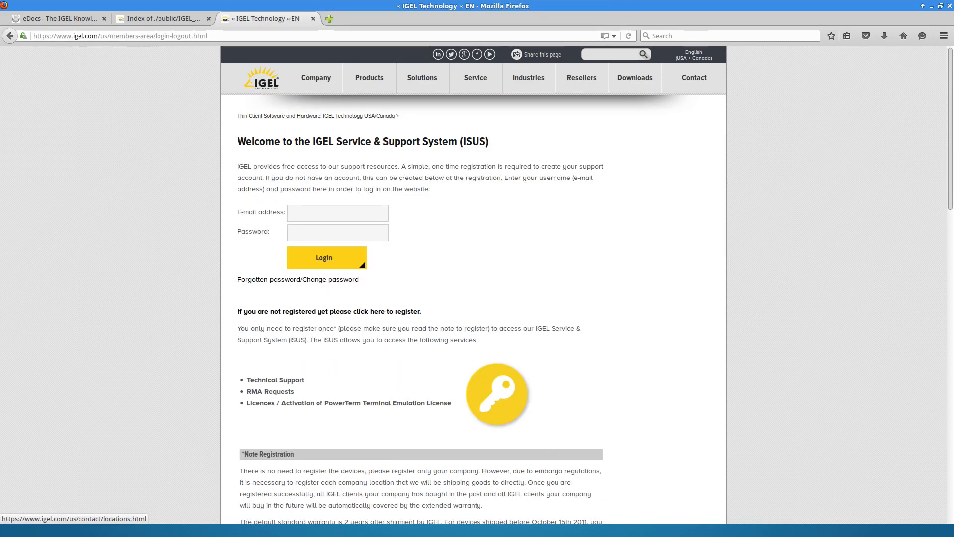
{"action": "key", "text": "alt+Tab"}
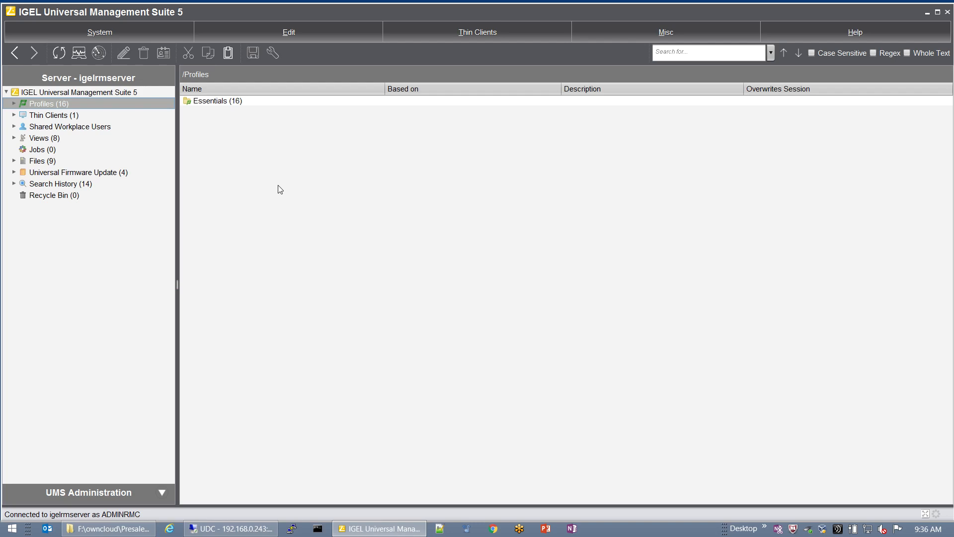
Step: Expand Thin Clients and view UDC2's details, noting firmware version 5.06.100.01
{"action": "left_click", "coordinate": [14, 115]}
{"action": "left_click", "coordinate": [59, 139]}
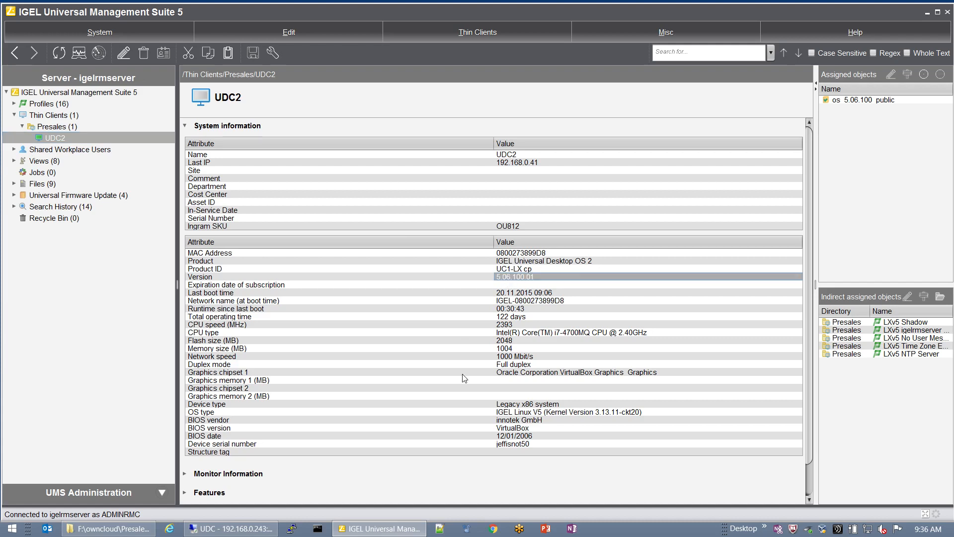
{"action": "left_click", "coordinate": [504, 279]}
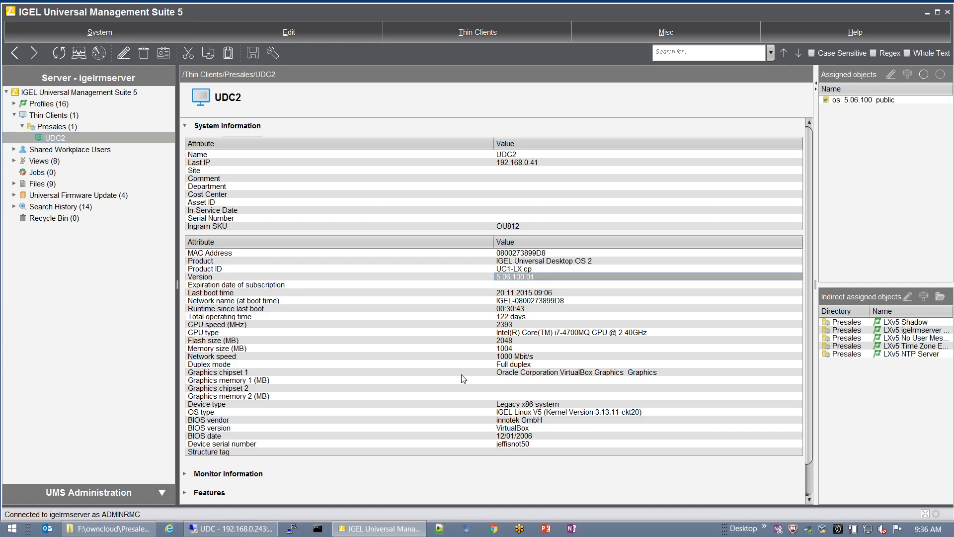
{"action": "left_click", "coordinate": [69, 136]}
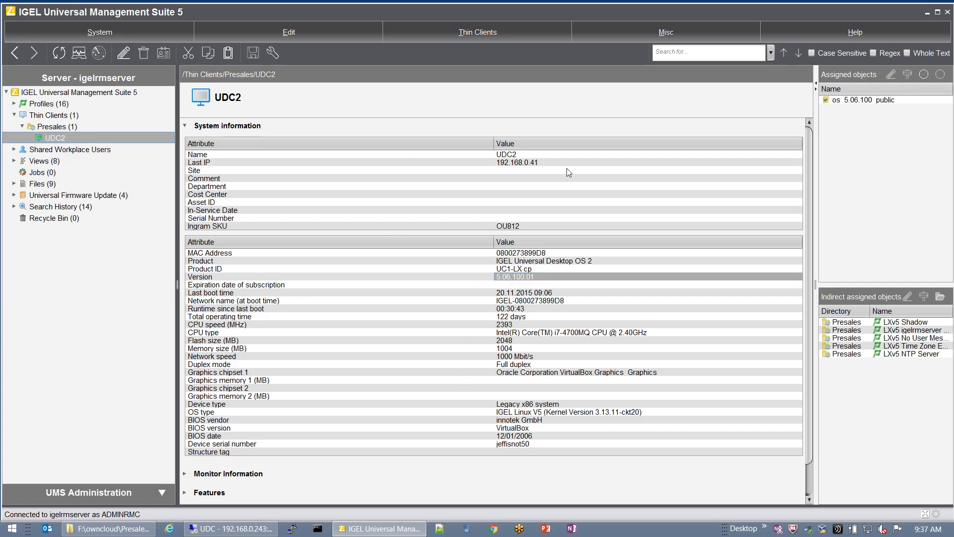
Step: Unassign the os 5.06.100 public profile from UDC2, applying the update Now
{"action": "left_click", "coordinate": [904, 102]}
{"action": "left_click", "coordinate": [940, 74]}
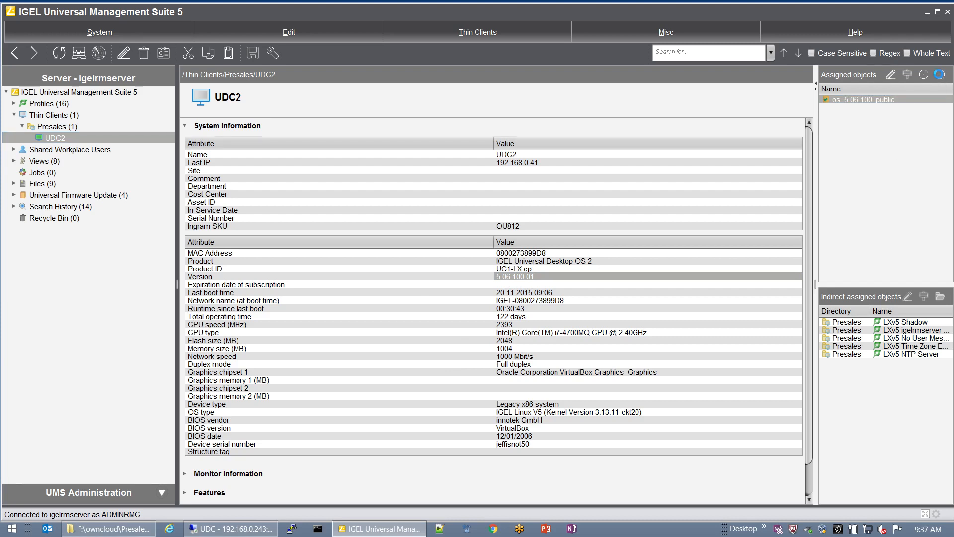
{"action": "left_click", "coordinate": [377, 255]}
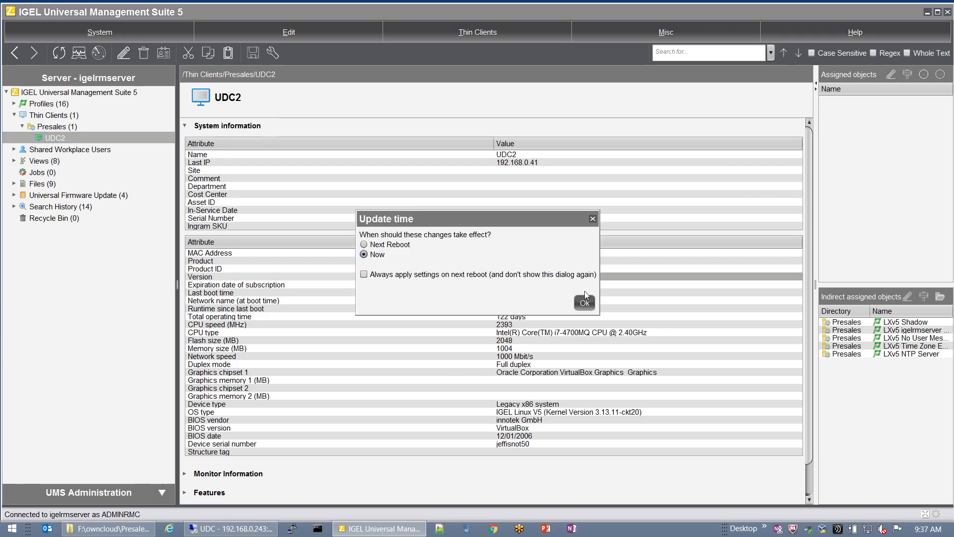
{"action": "left_click", "coordinate": [584, 302]}
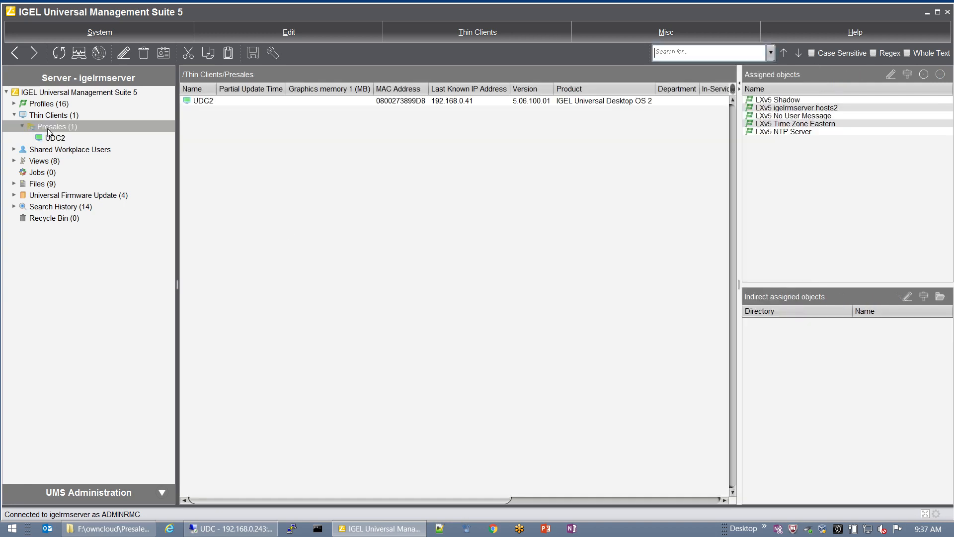
Step: Reopen UDC2's details under Presales and expand Profiles to show Essentials
{"action": "left_click", "coordinate": [50, 127]}
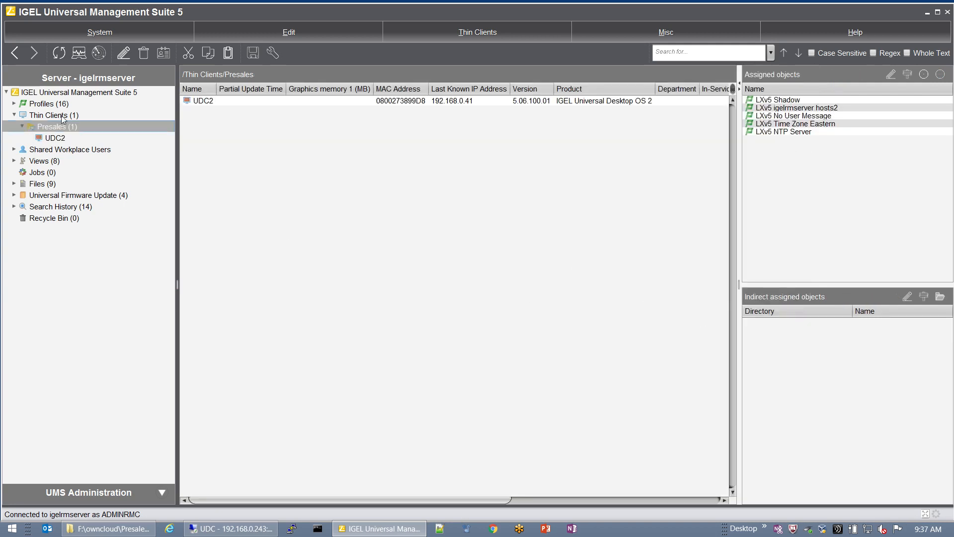
{"action": "left_click", "coordinate": [51, 139]}
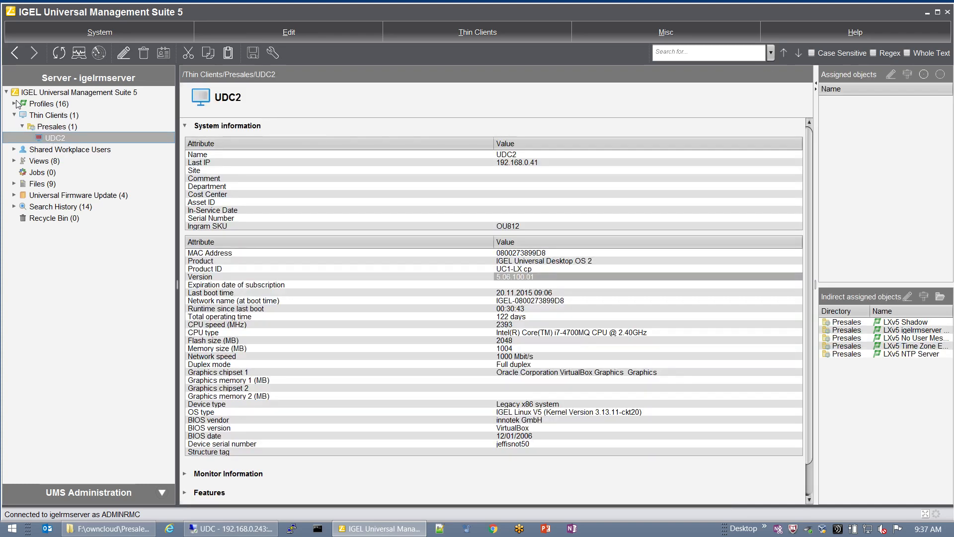
{"action": "left_click", "coordinate": [15, 104]}
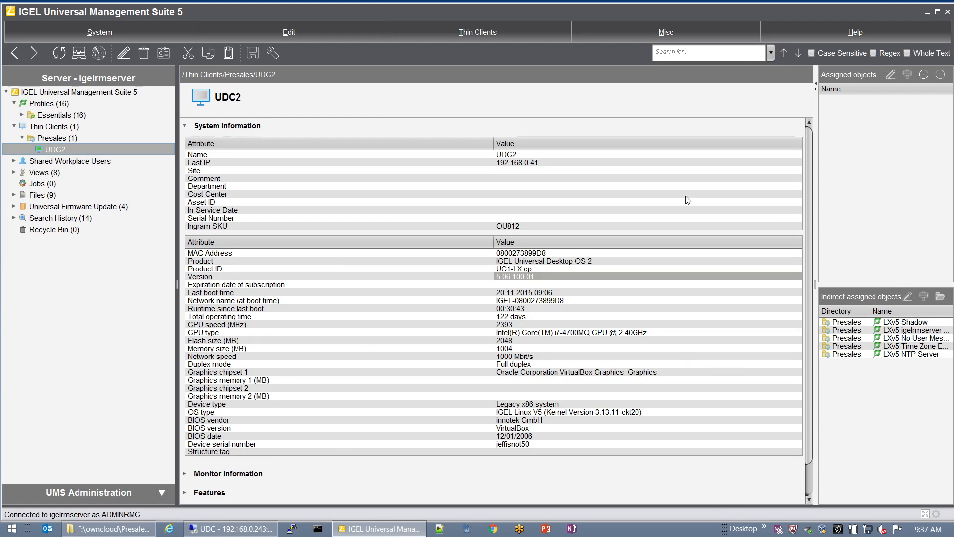
{"action": "left_click", "coordinate": [764, 527]}
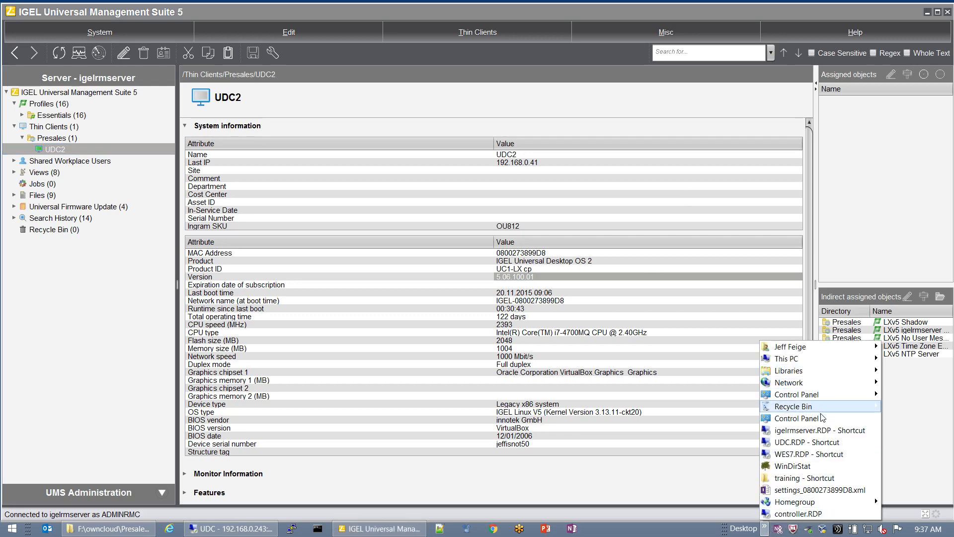
Step: Connect to the igelrmserver remote desktop and create a desktop folder named firmware
{"action": "left_click", "coordinate": [840, 430]}
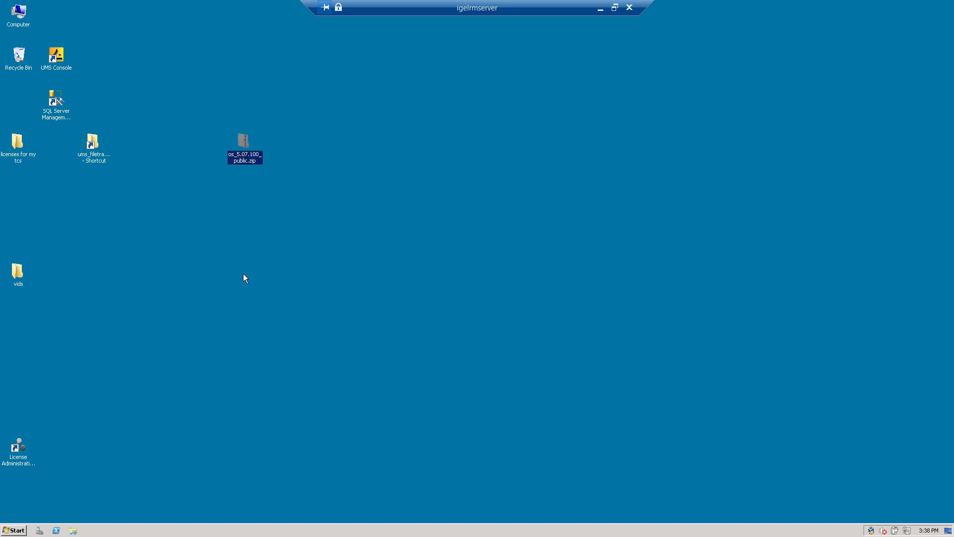
{"action": "left_click", "coordinate": [333, 167]}
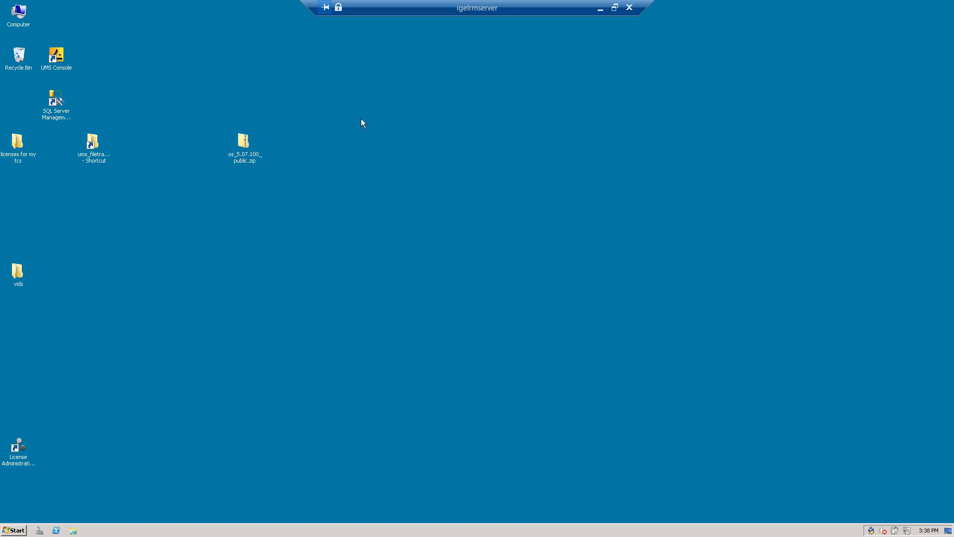
{"action": "right_click", "coordinate": [361, 118]}
{"action": "mouse_move", "coordinate": [390, 177]}
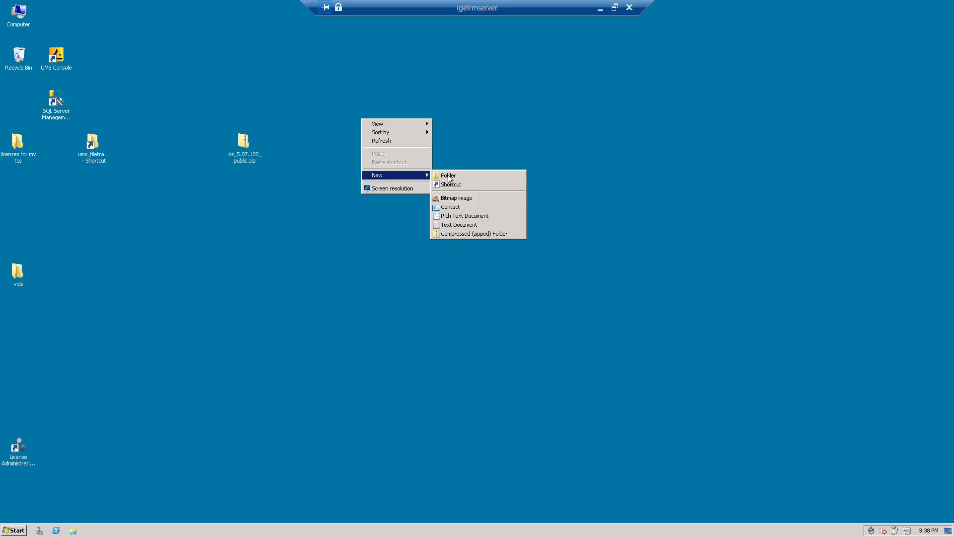
{"action": "left_click", "coordinate": [497, 175]}
{"action": "type", "text": "firmware"}
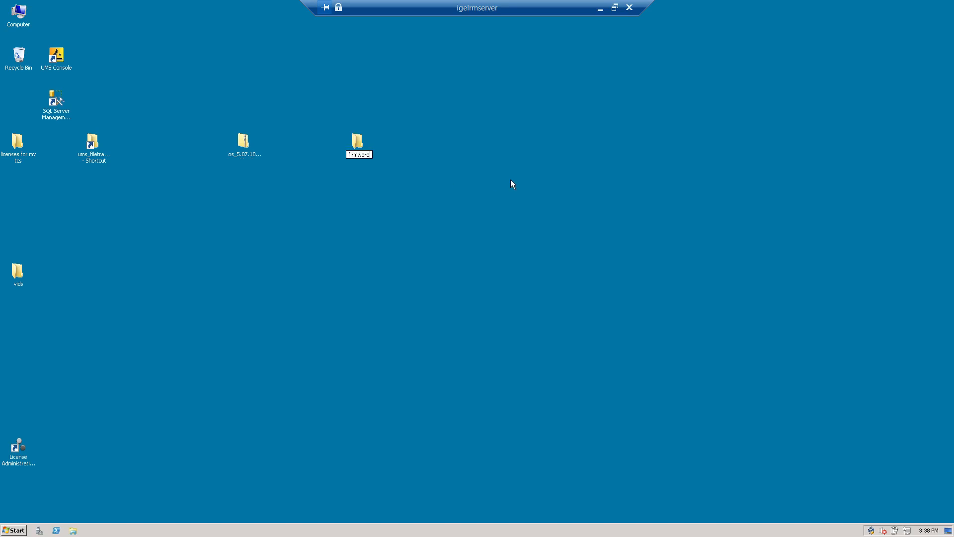
{"action": "key", "text": "Return"}
Step: Copy all 40 files from os_5.07.100_public.zip into the firmware folder
{"action": "double_click", "coordinate": [250, 151]}
{"action": "key", "text": "ctrl+a"}
{"action": "left_click_drag", "start_coordinate": [416, 282], "coordinate": [361, 144]}
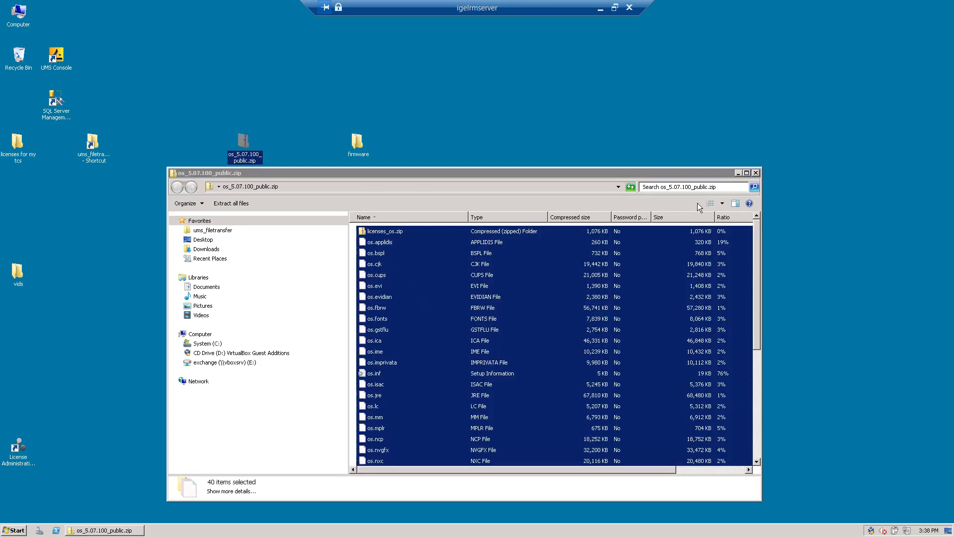
{"action": "left_click", "coordinate": [755, 172]}
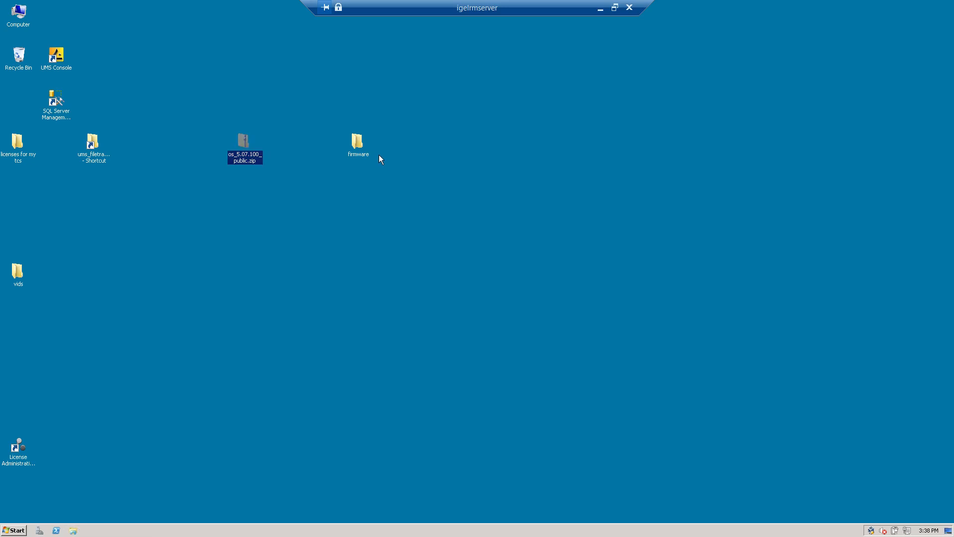
Step: Share the firmware folder via Advanced Sharing, keeping Everyone with Read permission
{"action": "left_click", "coordinate": [357, 144]}
{"action": "right_click", "coordinate": [357, 144]}
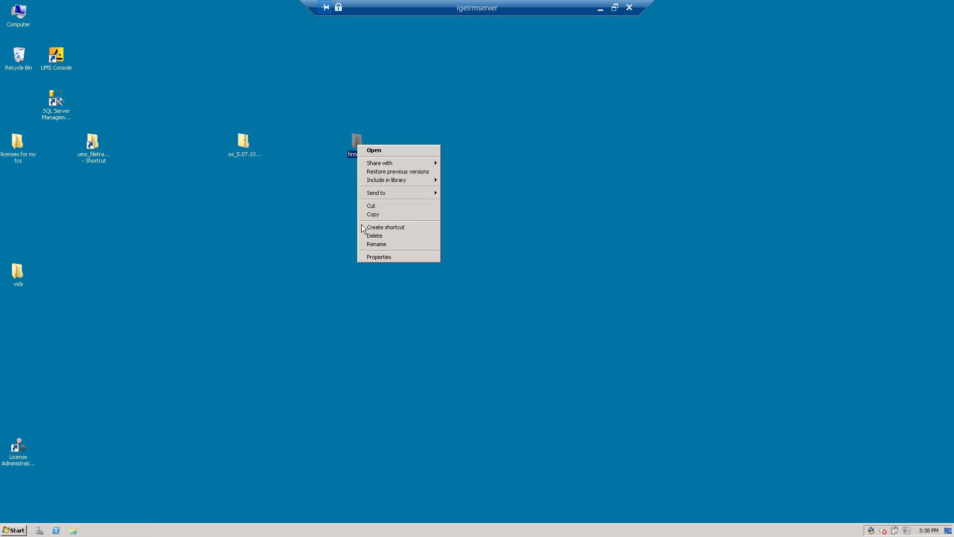
{"action": "left_click", "coordinate": [374, 257]}
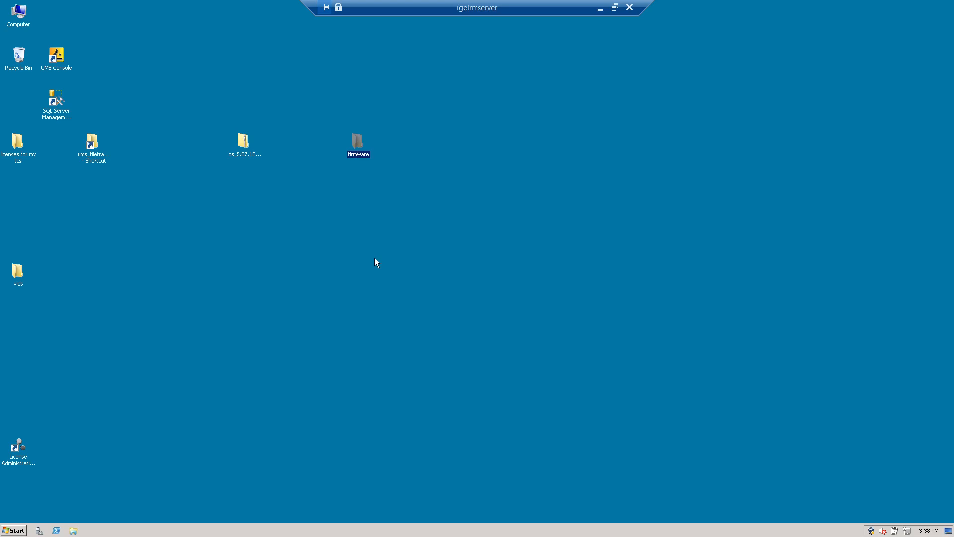
{"action": "left_click", "coordinate": [393, 163]}
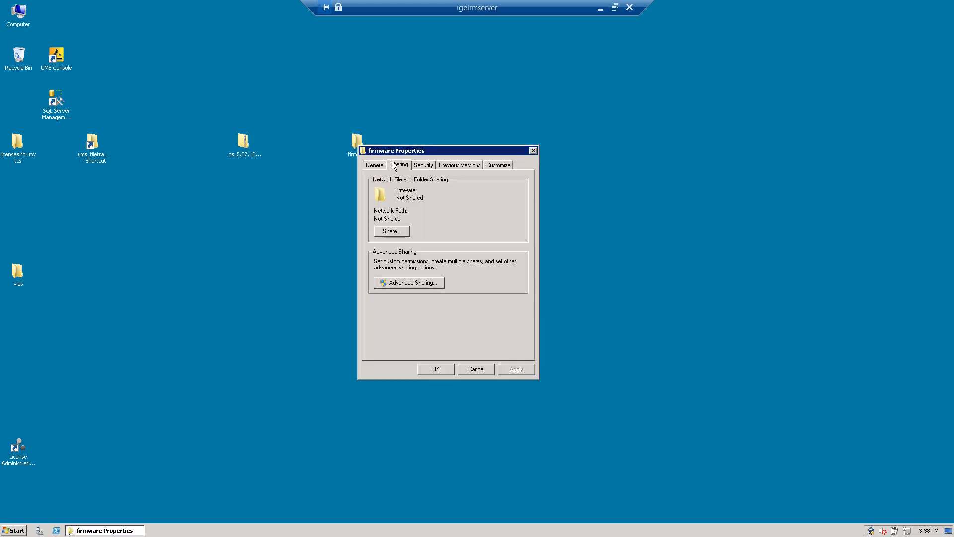
{"action": "left_click", "coordinate": [415, 284]}
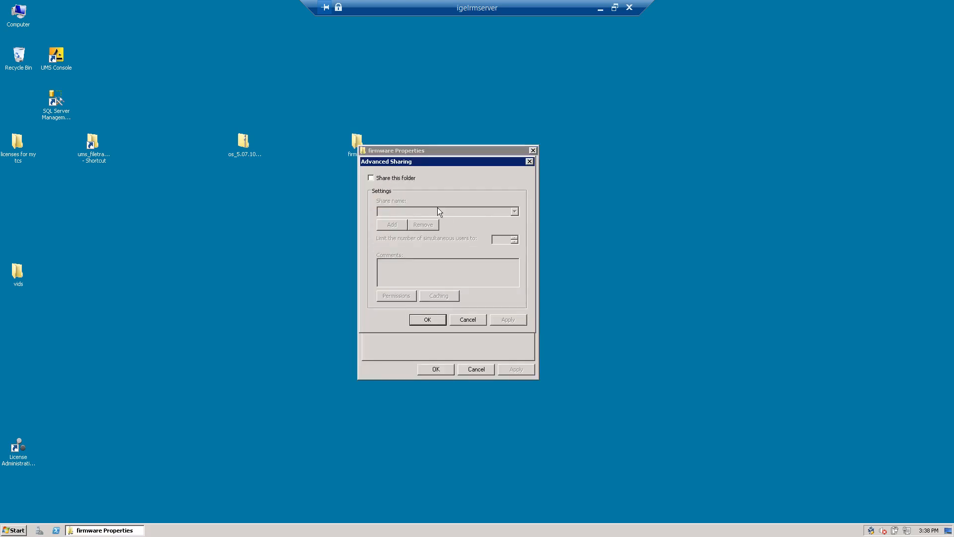
{"action": "left_click", "coordinate": [403, 178]}
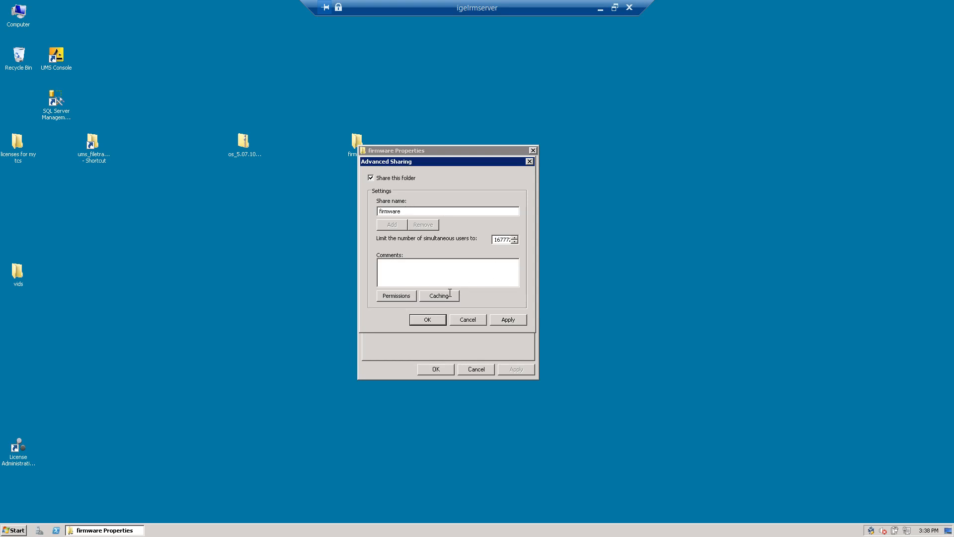
{"action": "left_click", "coordinate": [404, 297]}
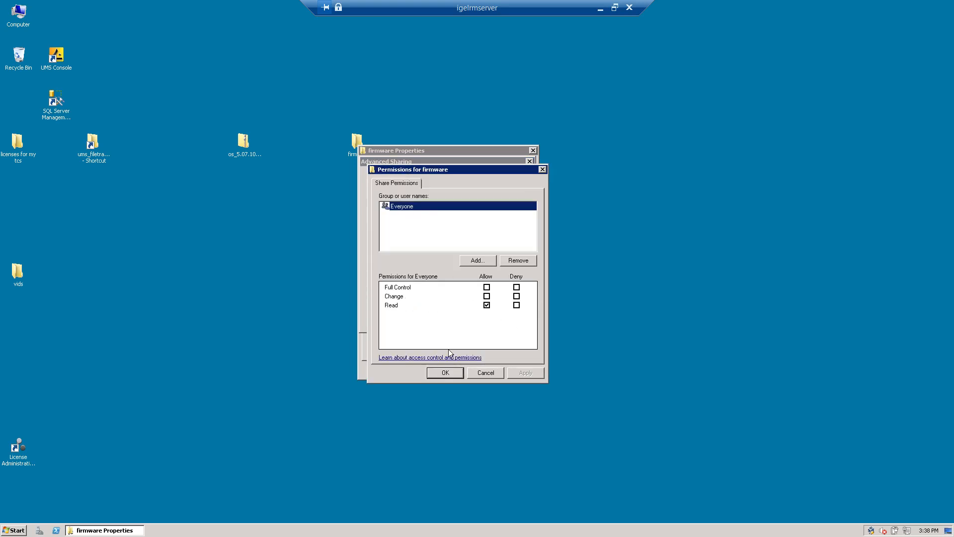
{"action": "left_click", "coordinate": [445, 374]}
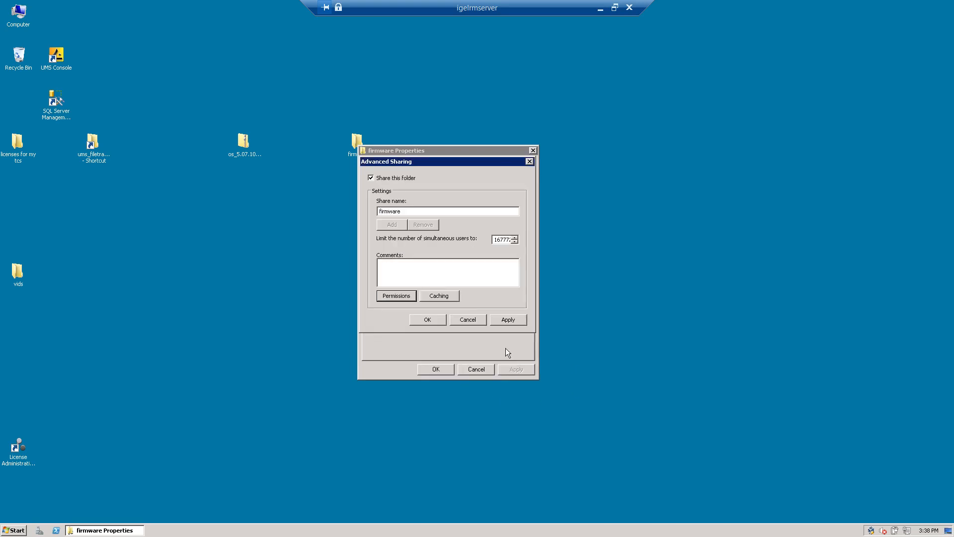
{"action": "left_click", "coordinate": [507, 321]}
{"action": "left_click", "coordinate": [429, 319]}
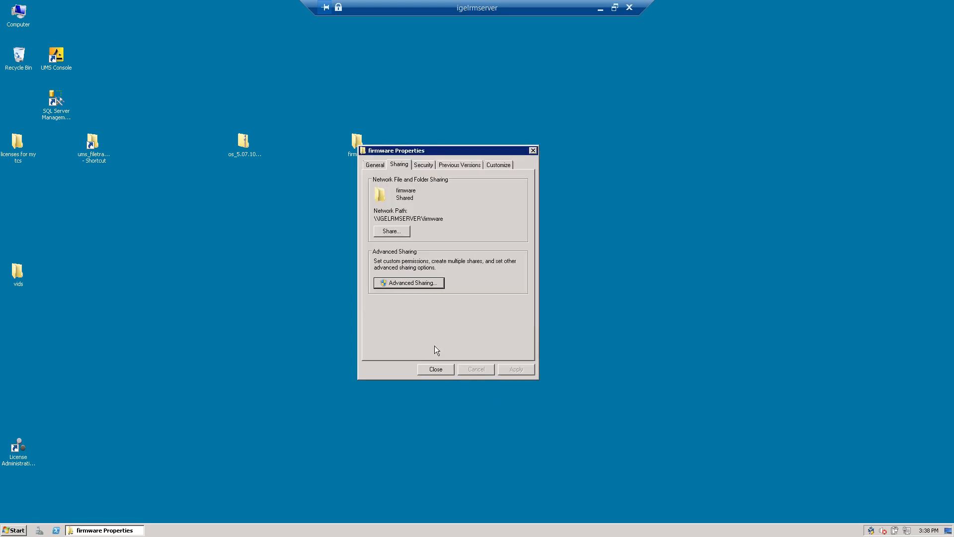
Step: Close the firmware properties window and end the remote desktop session
{"action": "left_click", "coordinate": [437, 366]}
{"action": "left_click", "coordinate": [436, 369]}
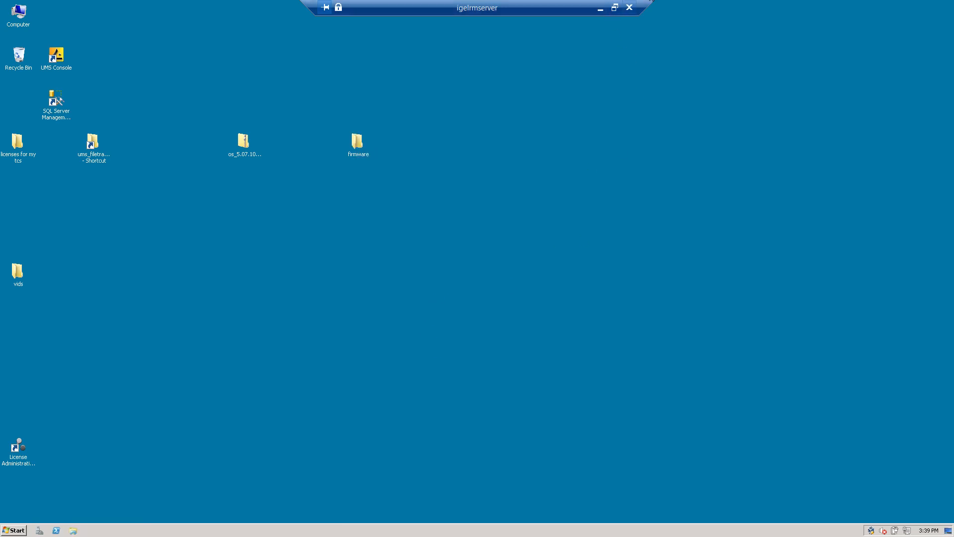
{"action": "left_click", "coordinate": [629, 8]}
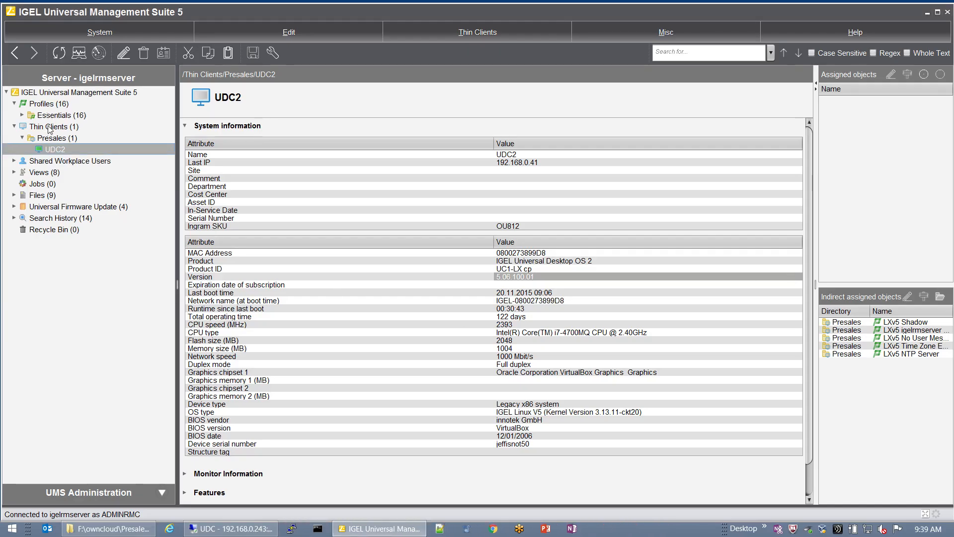
Step: Add a new profile Firmware-CIFS-source under Profiles, keeping LX 5.07.100.01 as base firmware
{"action": "right_click", "coordinate": [49, 104]}
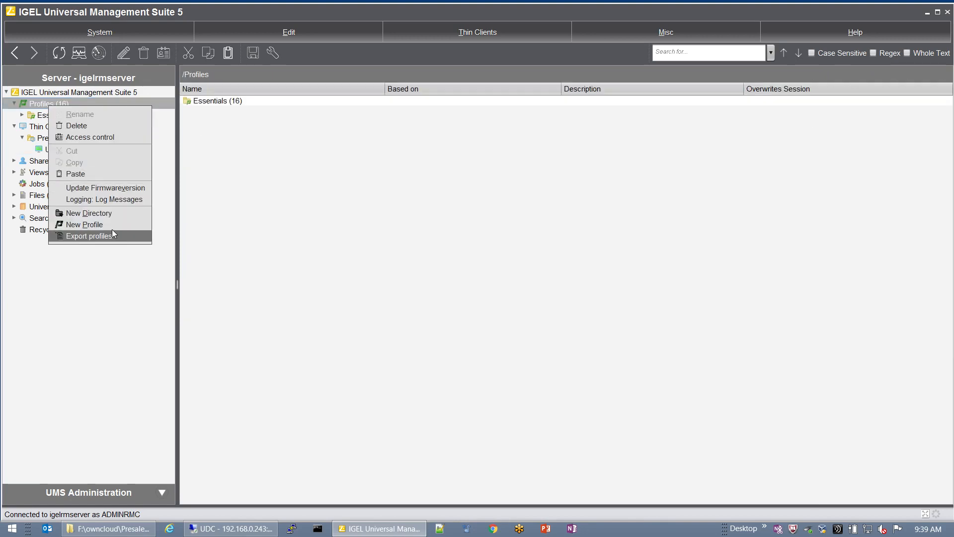
{"action": "left_click", "coordinate": [110, 224]}
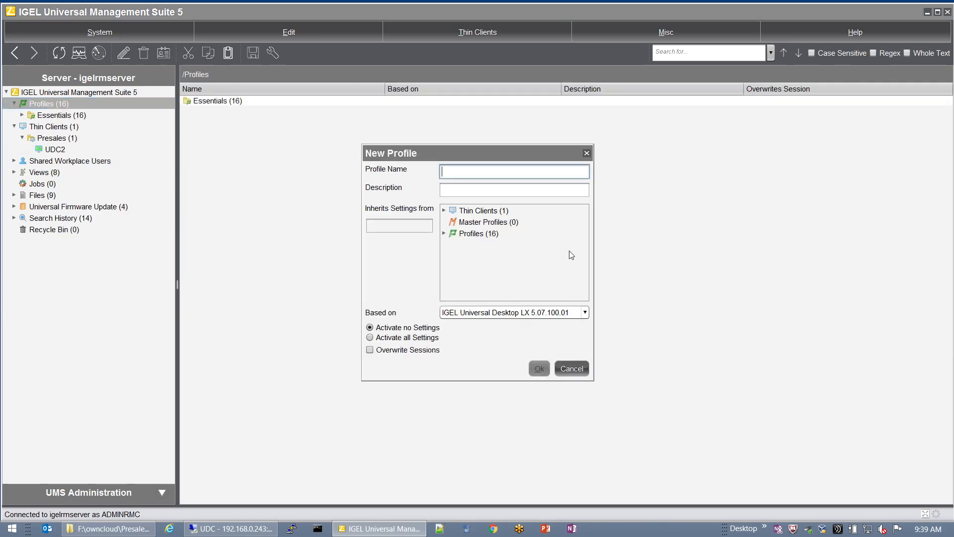
{"action": "type", "text": "Firmw"}
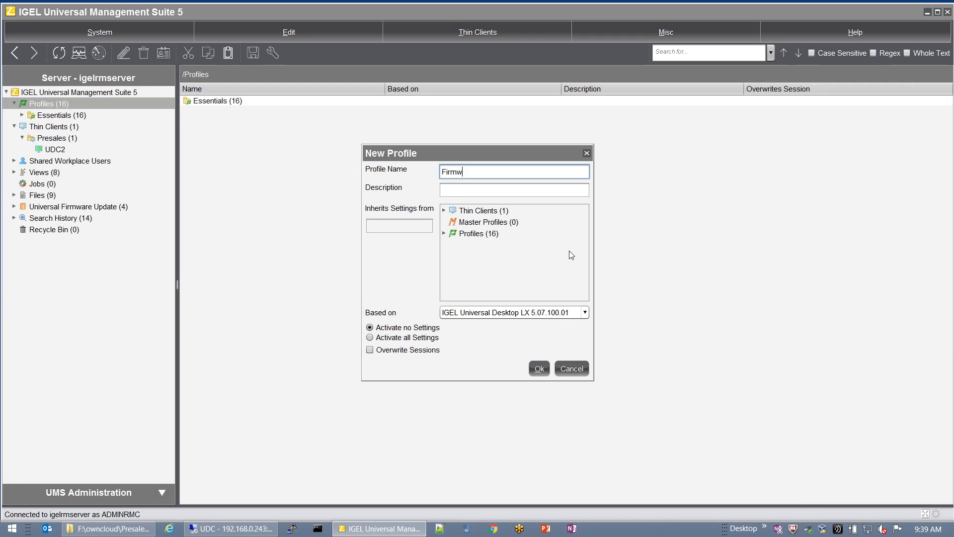
{"action": "type", "text": "are-CIFS-source"}
{"action": "left_click", "coordinate": [503, 312]}
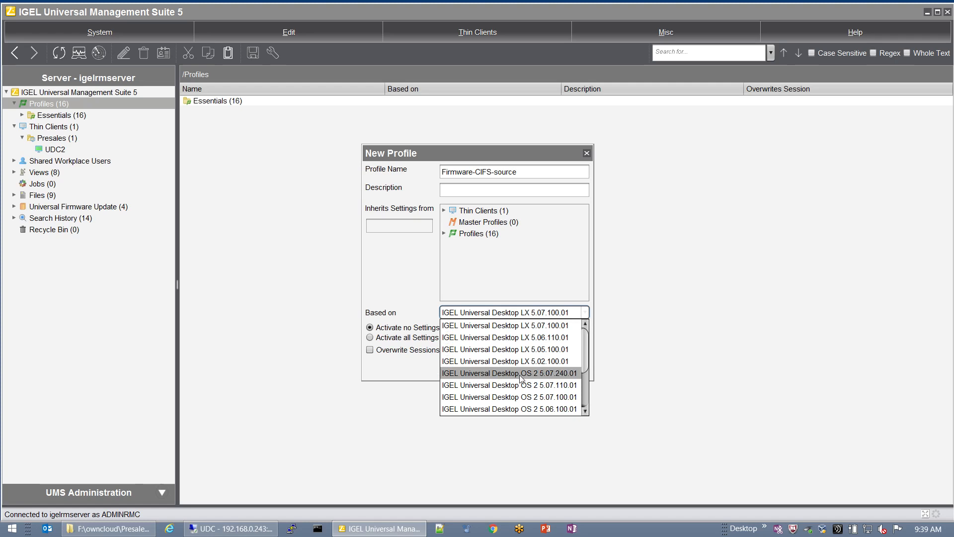
{"action": "left_click", "coordinate": [552, 280]}
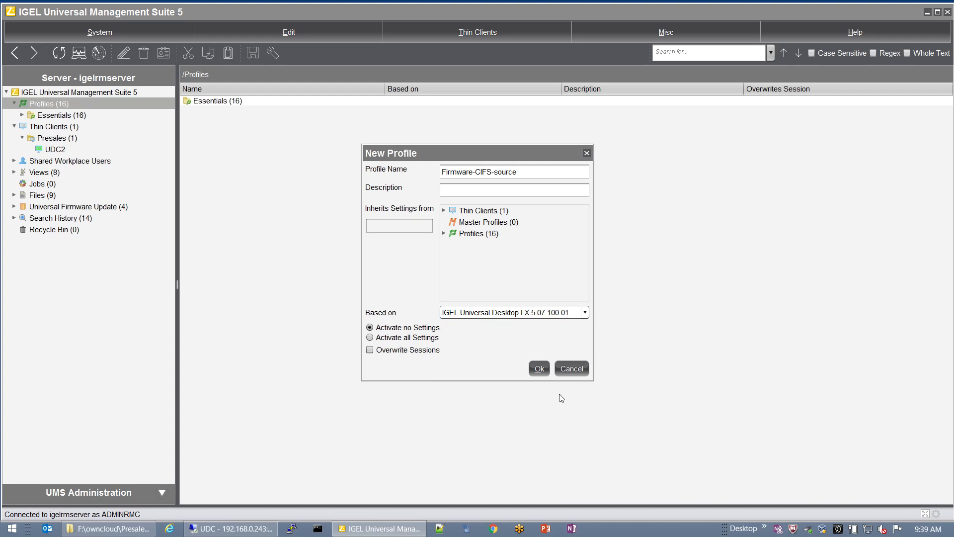
{"action": "left_click", "coordinate": [541, 371]}
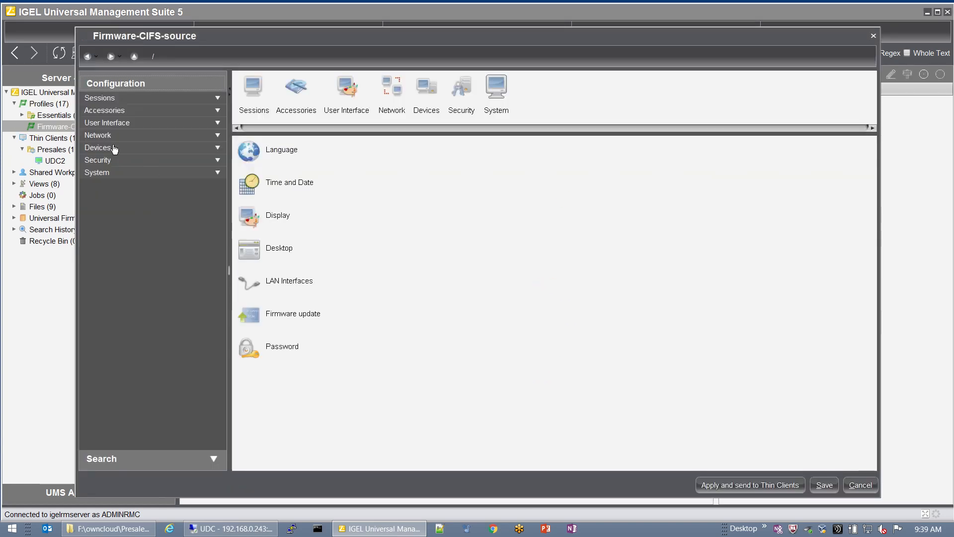
Step: Go to Network > Network Drives > Windows Drive and add a new SMB mount entry
{"action": "left_click", "coordinate": [102, 135]}
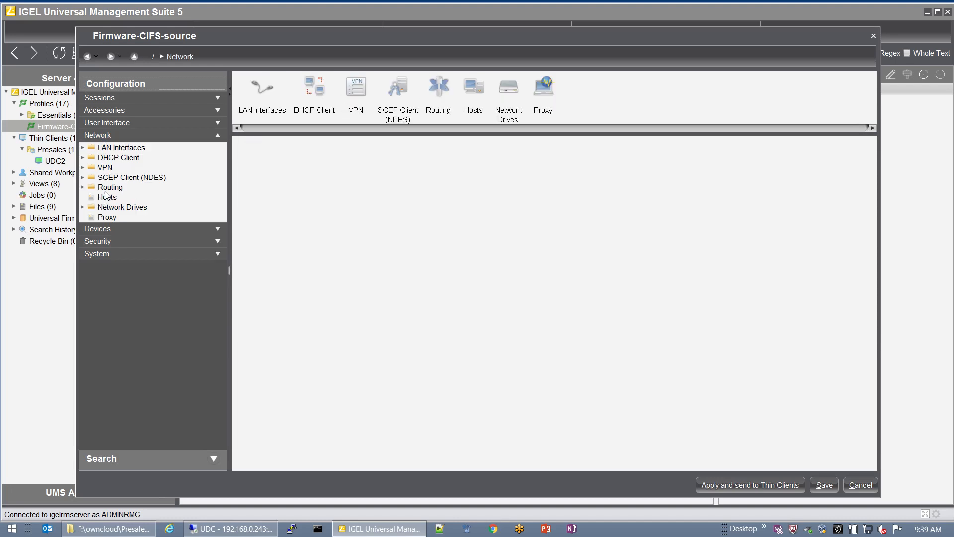
{"action": "left_click", "coordinate": [112, 217]}
{"action": "left_click", "coordinate": [121, 207]}
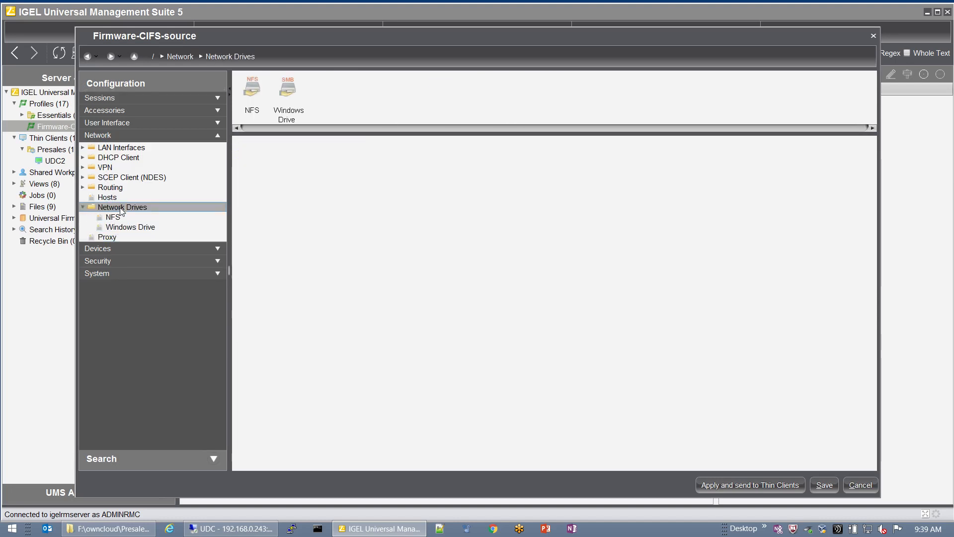
{"action": "left_click", "coordinate": [117, 228]}
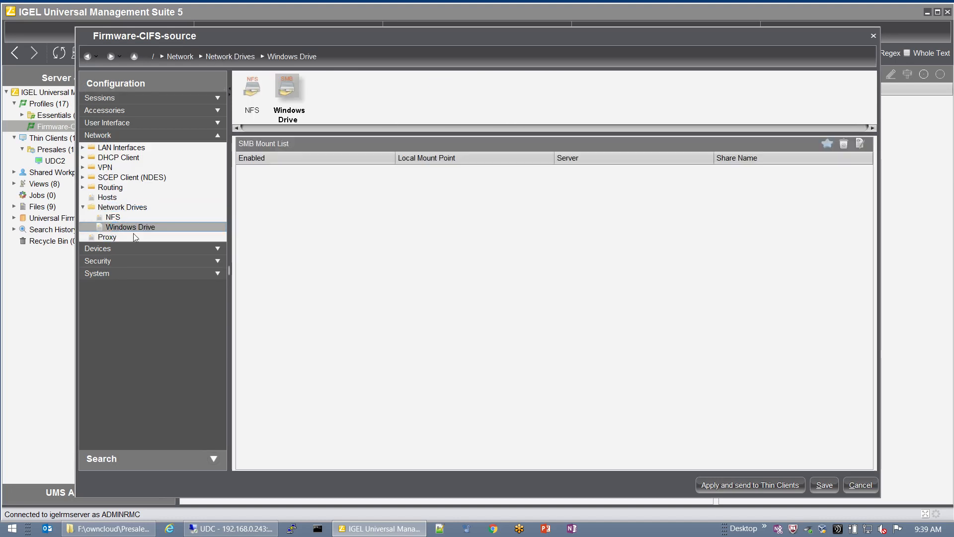
{"action": "left_click", "coordinate": [827, 144]}
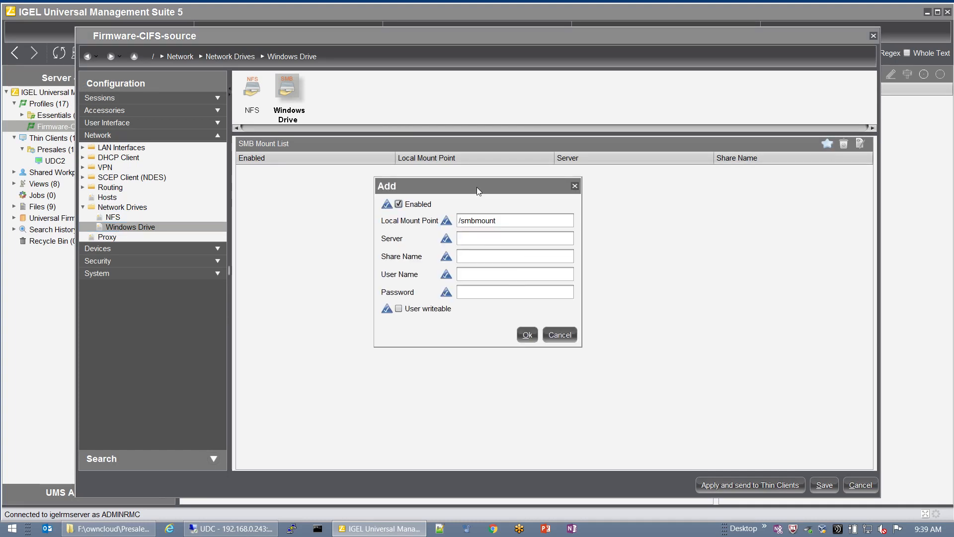
Step: Fill in mount point /smbmount, server igelrmserver, share firmware, user name and password, then save
{"action": "left_click_drag", "start_coordinate": [476, 186], "coordinate": [490, 231]}
{"action": "double_click", "coordinate": [517, 260]}
{"action": "left_click", "coordinate": [517, 260]}
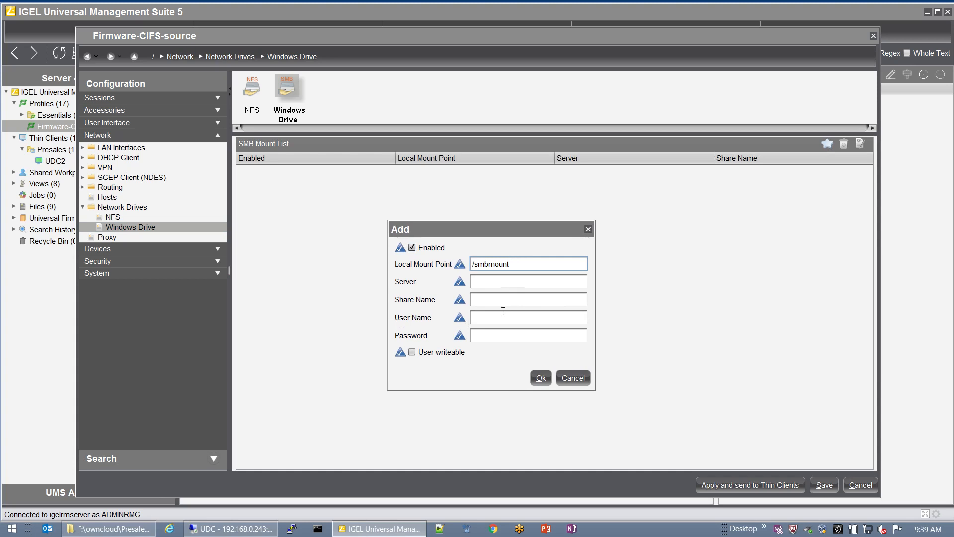
{"action": "left_click", "coordinate": [532, 287]}
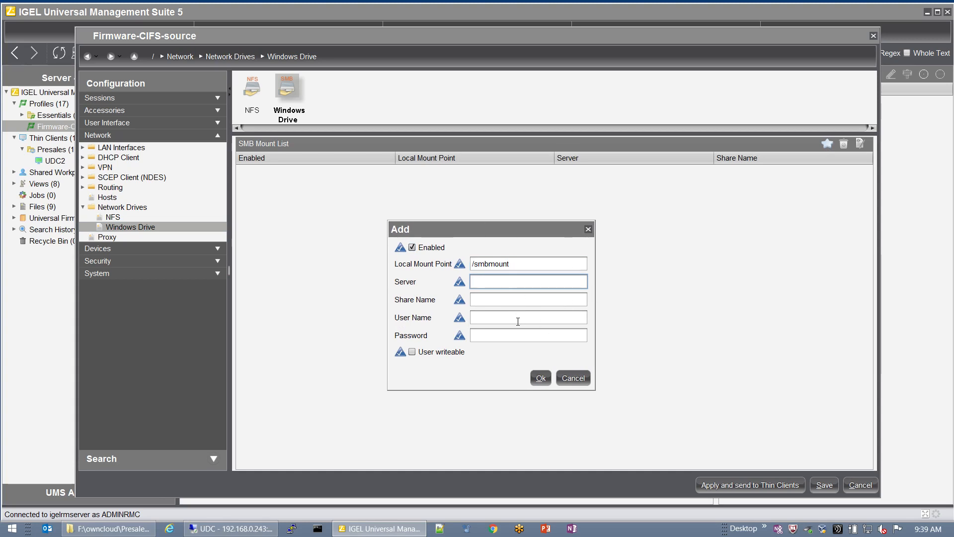
{"action": "type", "text": "igelrmserver"}
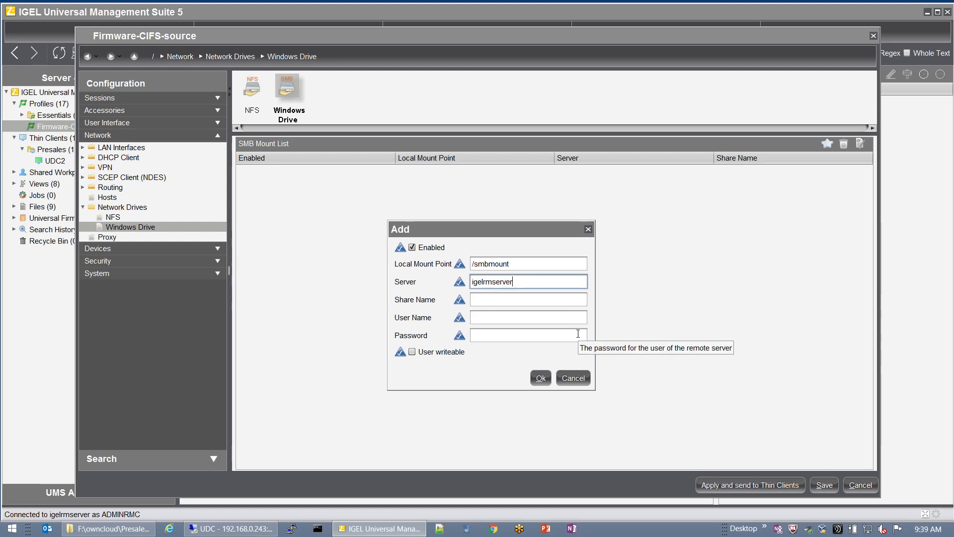
{"action": "left_click", "coordinate": [497, 300]}
{"action": "type", "text": "fi"}
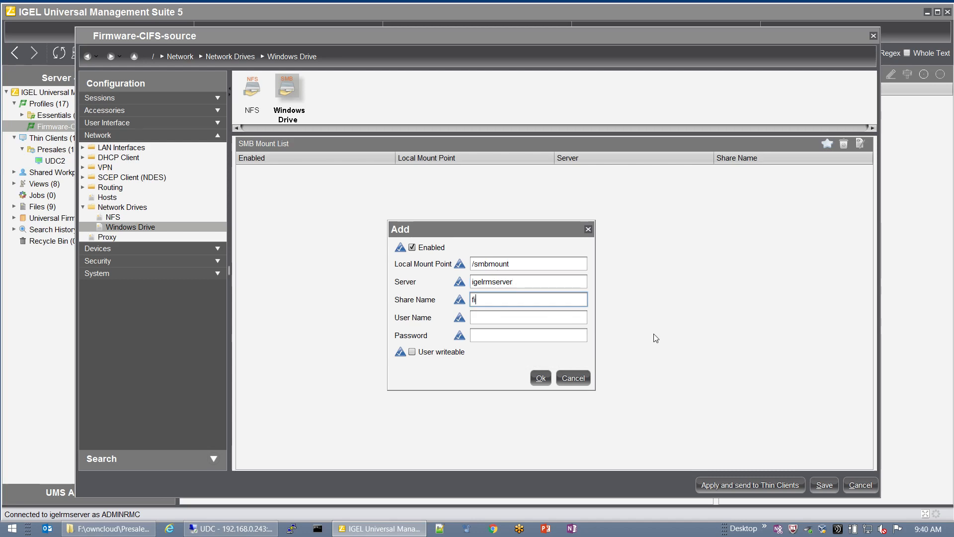
{"action": "type", "text": "rmware"}
{"action": "key", "text": "Tab"}
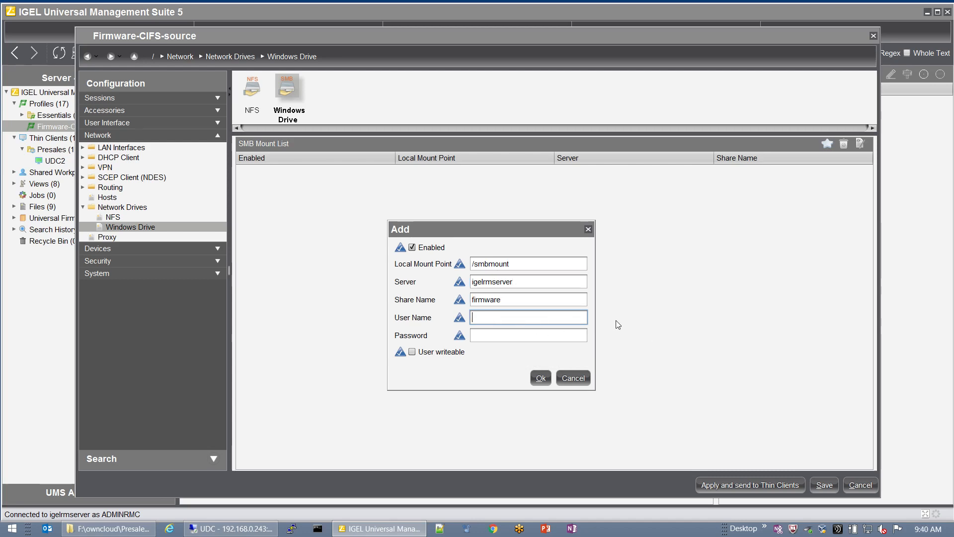
{"action": "type", "text": "igel1@demo"}
{"action": "key", "text": "Tab"}
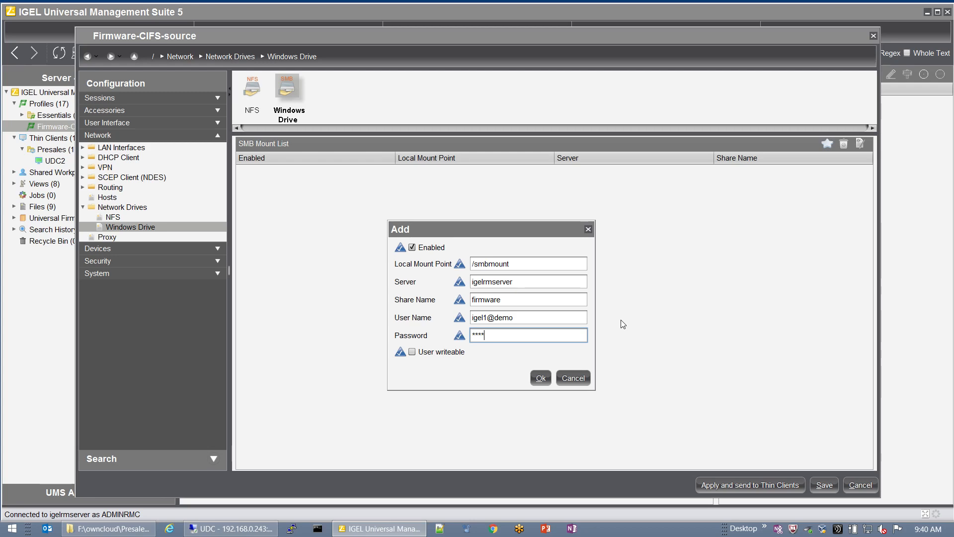
{"action": "left_click", "coordinate": [537, 376]}
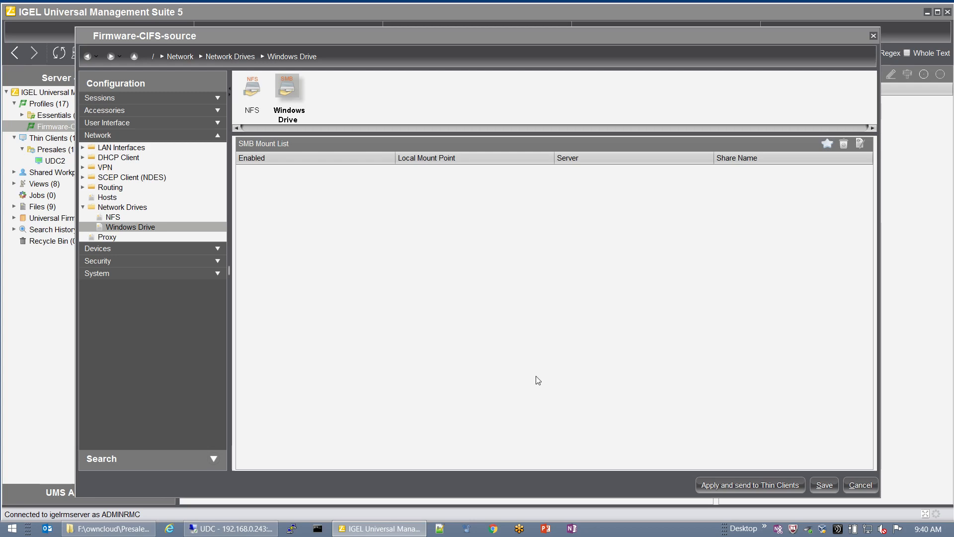
{"action": "left_click", "coordinate": [823, 485]}
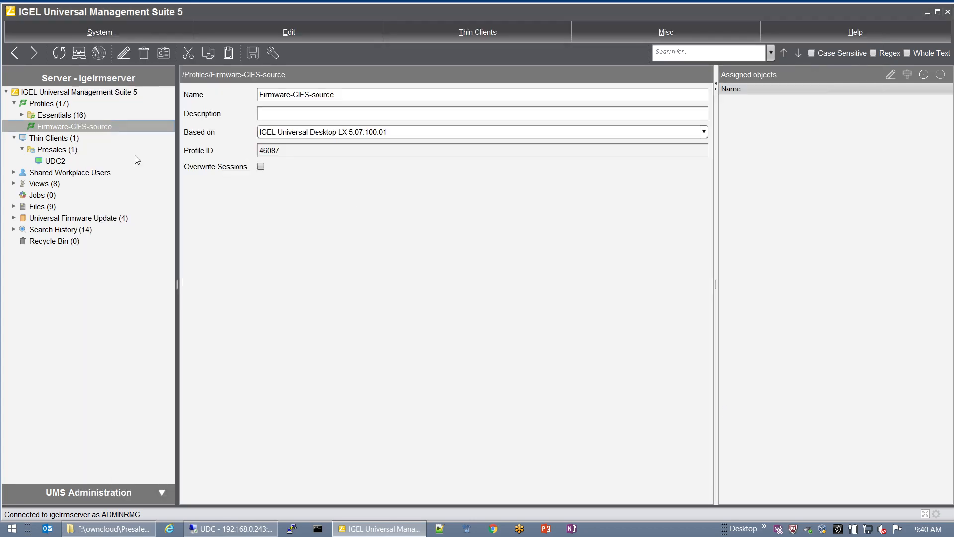
Step: Add a new profile named Firmware-CIFS-update from the Profiles folder's New Profile option
{"action": "left_click", "coordinate": [57, 104]}
{"action": "right_click", "coordinate": [58, 105]}
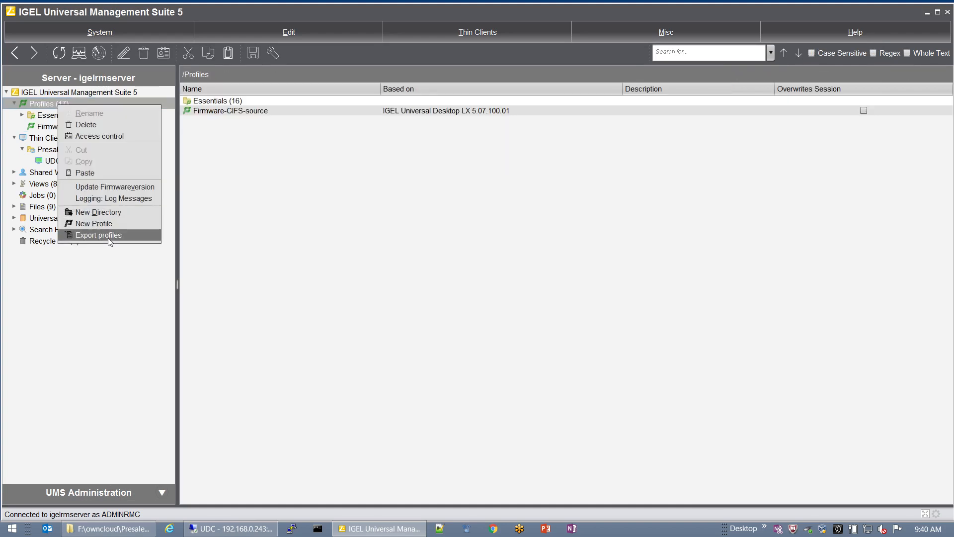
{"action": "left_click", "coordinate": [107, 224]}
{"action": "type", "text": "Fi"}
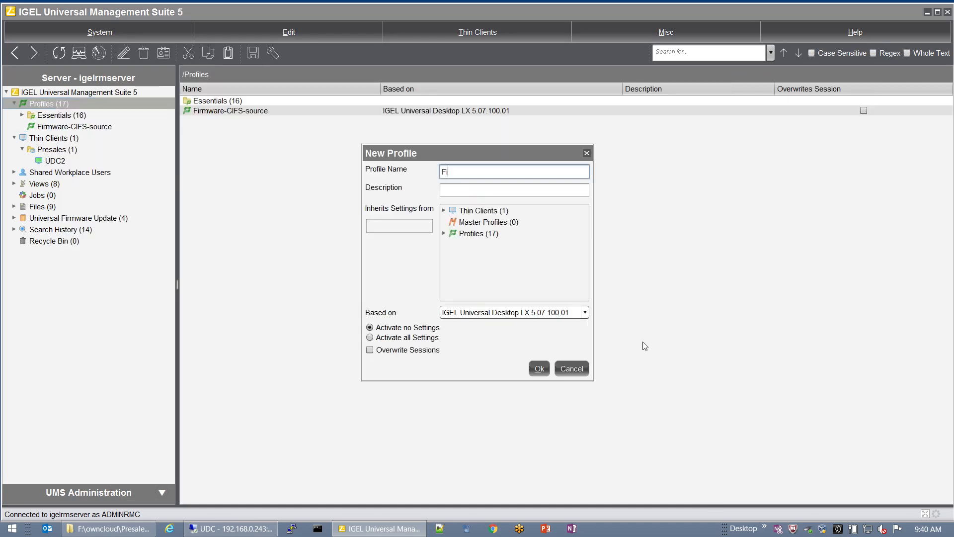
{"action": "type", "text": "rmware-CIFS-update"}
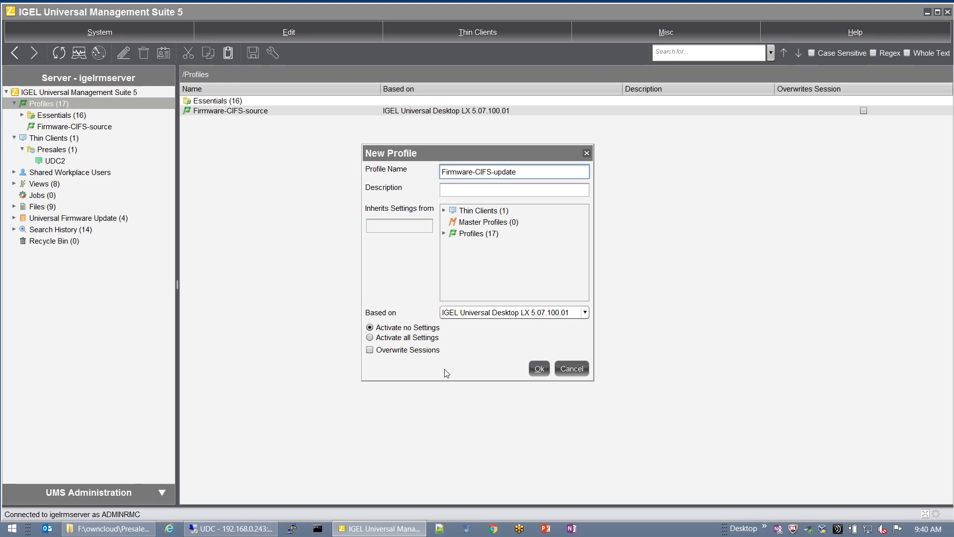
{"action": "left_click", "coordinate": [539, 368]}
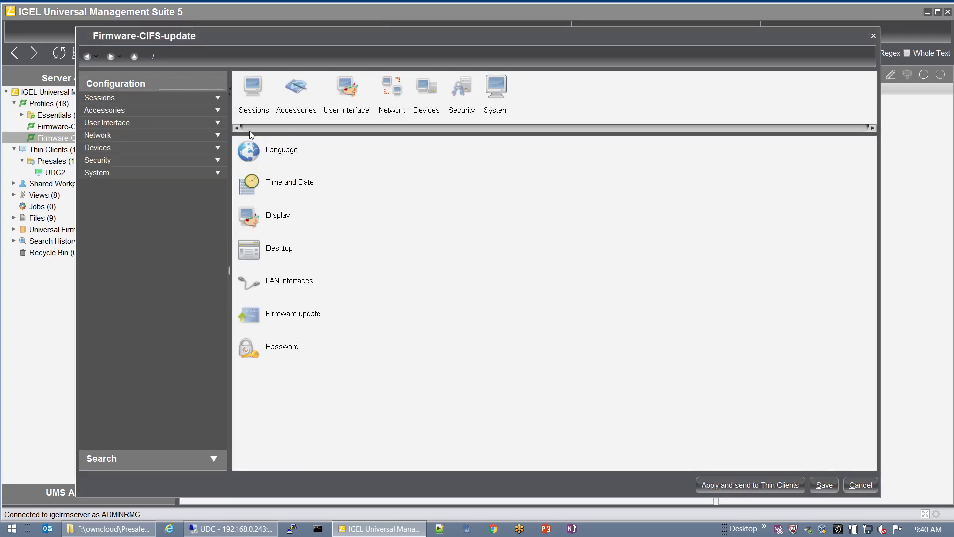
Step: Under System > Update > Firmware Update, set protocol FILE and server path /smbmount, then save
{"action": "left_click", "coordinate": [110, 174]}
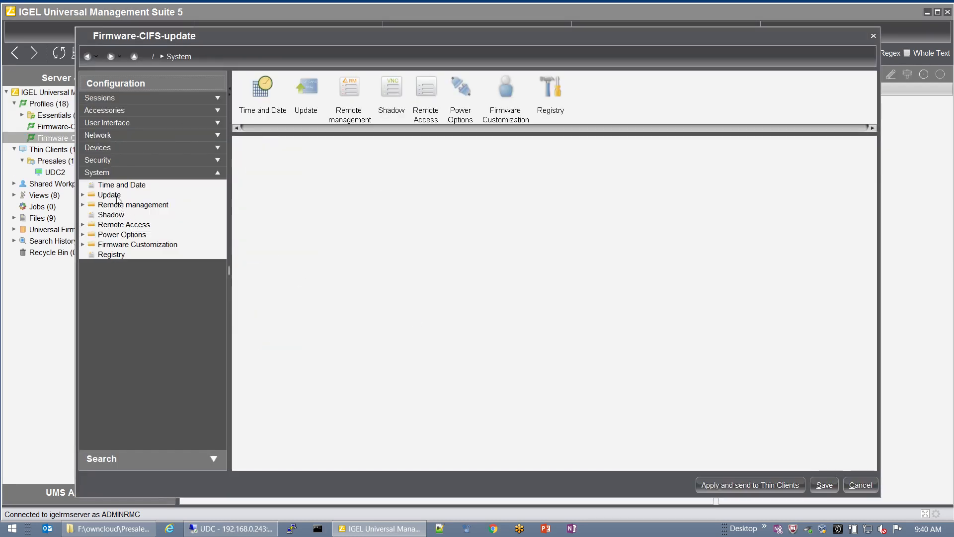
{"action": "left_click", "coordinate": [118, 195]}
{"action": "left_click", "coordinate": [131, 204]}
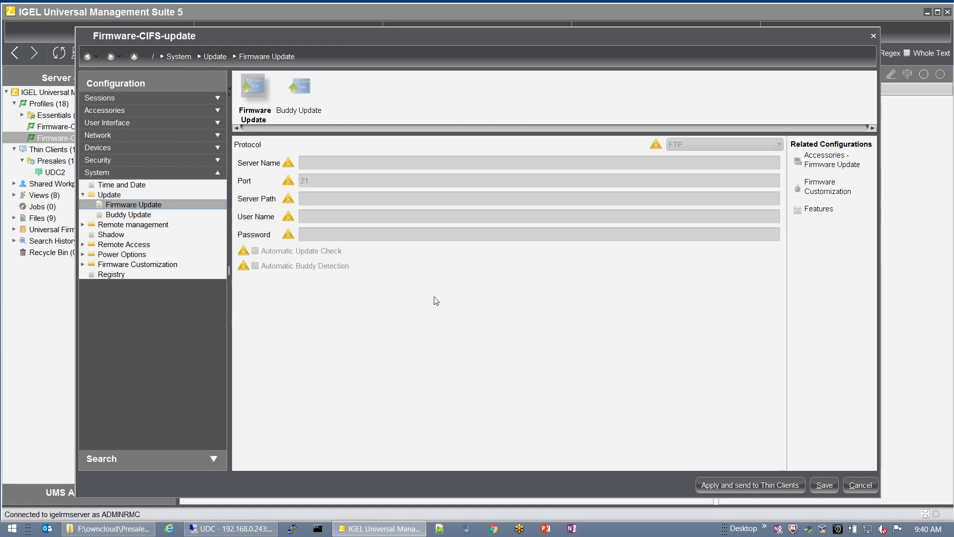
{"action": "left_click", "coordinate": [656, 146]}
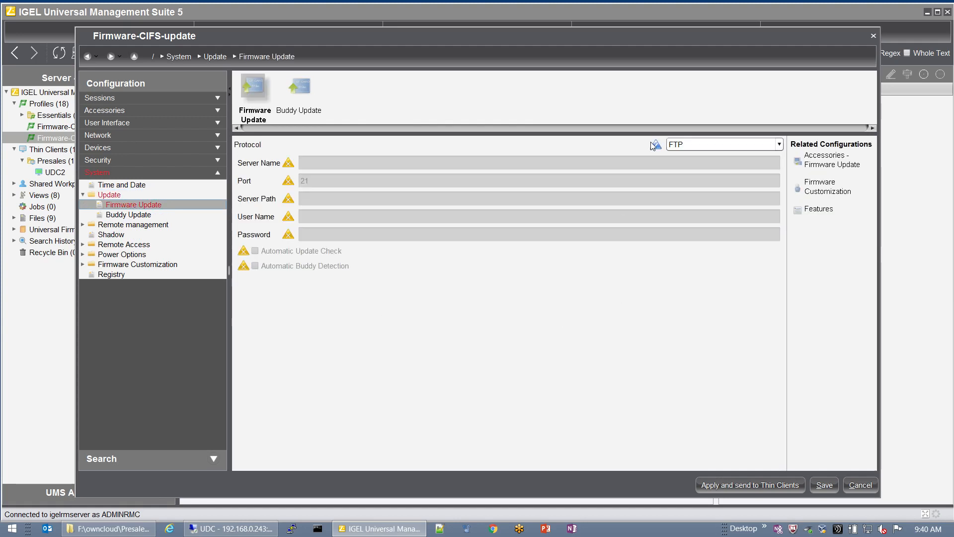
{"action": "left_click", "coordinate": [723, 148]}
{"action": "left_click", "coordinate": [696, 217]}
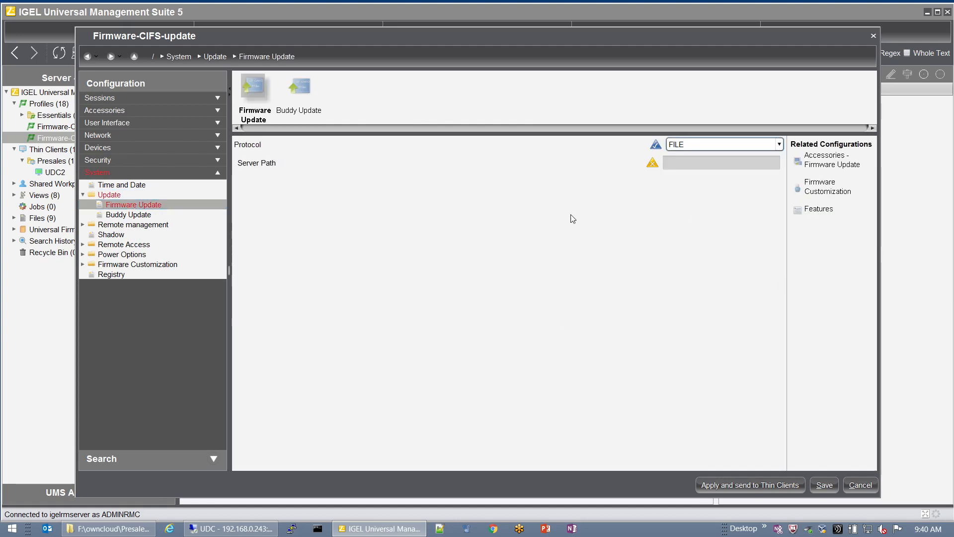
{"action": "left_click", "coordinate": [653, 164]}
{"action": "left_click", "coordinate": [679, 164]}
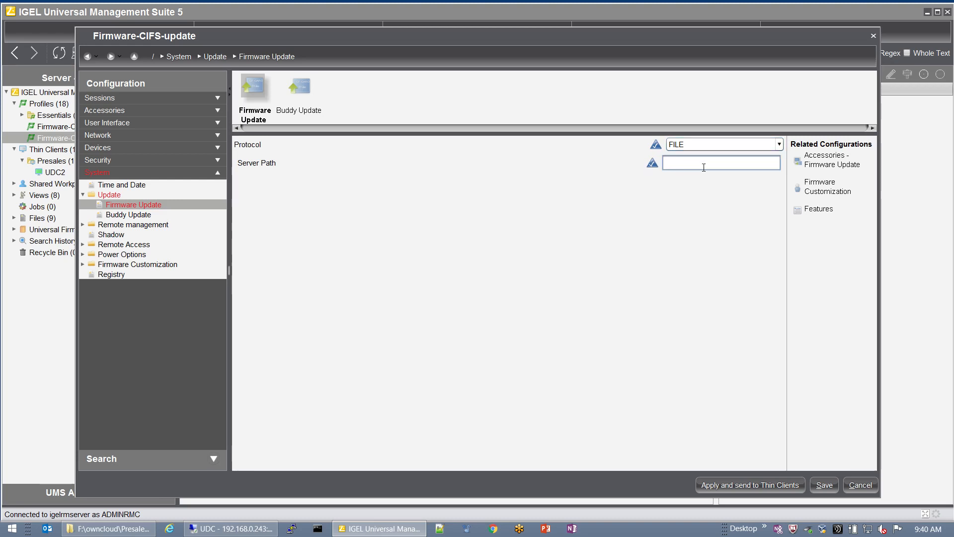
{"action": "type", "text": "/smbmount"}
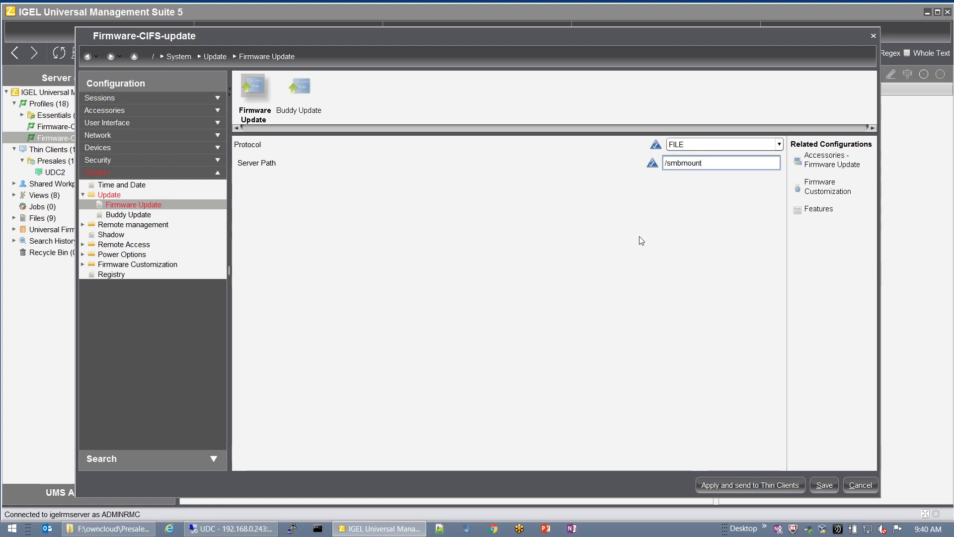
{"action": "left_click", "coordinate": [822, 483]}
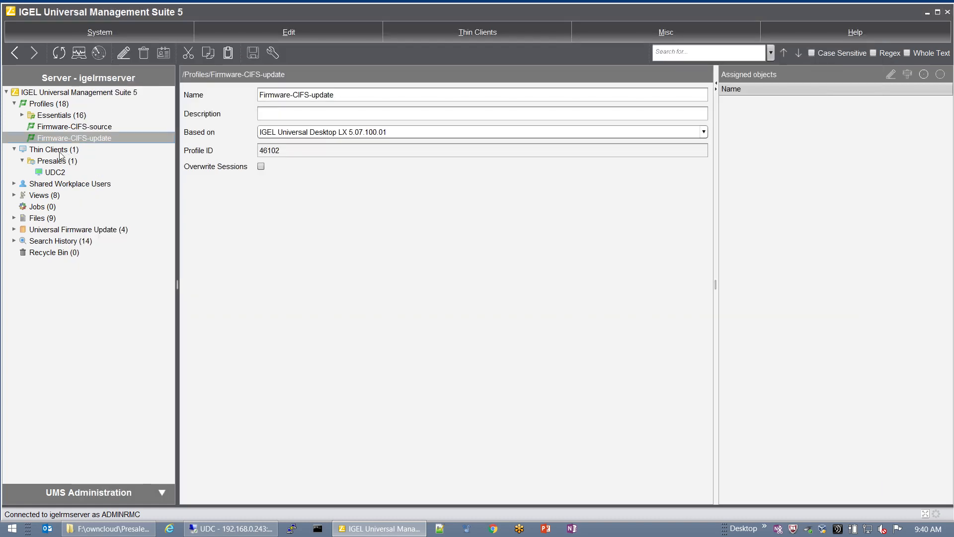
{"action": "left_click", "coordinate": [56, 162]}
Step: Add a New Directory named CIFS-firmware-update under the Presales thin client folder
{"action": "right_click", "coordinate": [57, 161]}
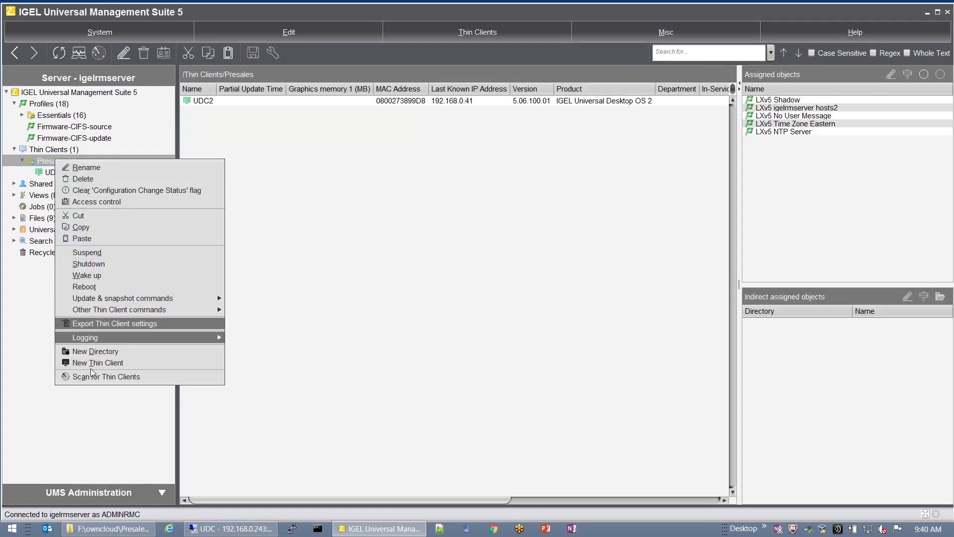
{"action": "left_click", "coordinate": [94, 351]}
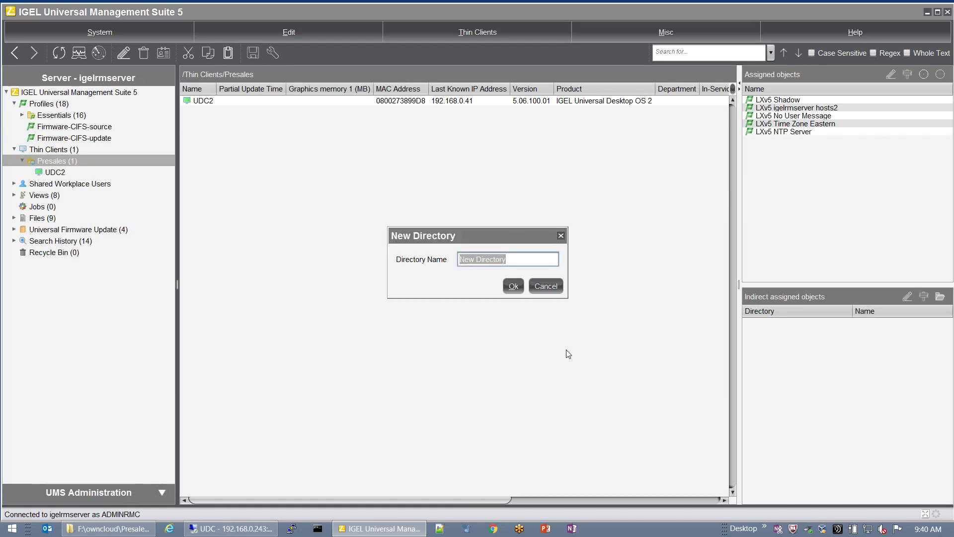
{"action": "type", "text": "Cif"}
{"action": "key", "text": "BackSpace"}
{"action": "key", "text": "BackSpace"}
{"action": "key", "text": "BackSpace"}
{"action": "type", "text": "IFS-di"}
{"action": "type", "text": "firmwar"}
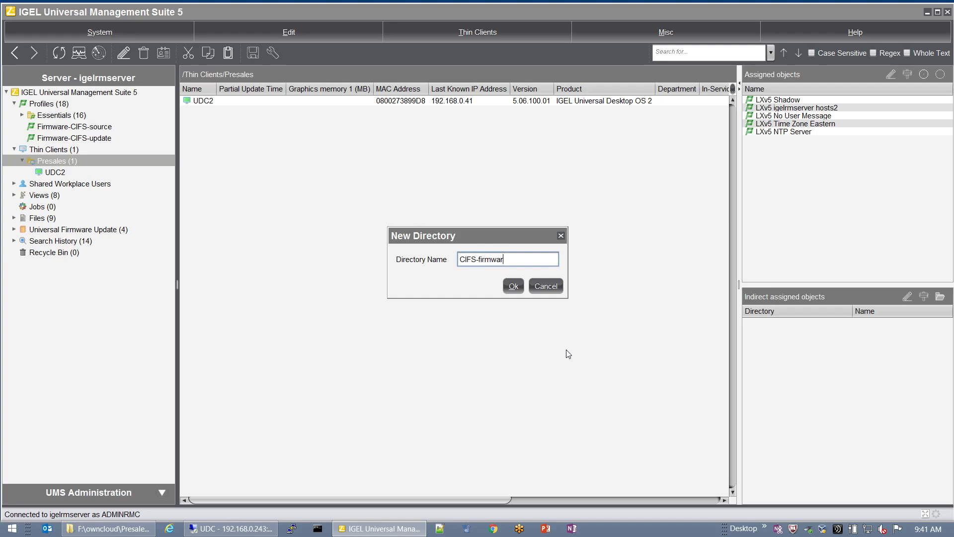
{"action": "type", "text": "e-update"}
{"action": "key", "text": "Return"}
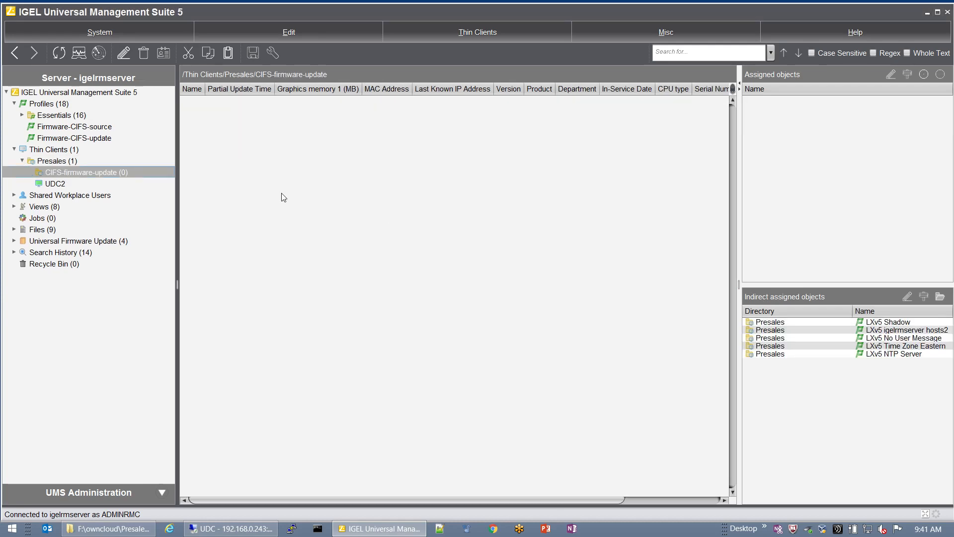
Step: Assign the Firmware-CIFS-source and Firmware-CIFS-update profiles to the CIFS-firmware-update folder
{"action": "left_click", "coordinate": [105, 127]}
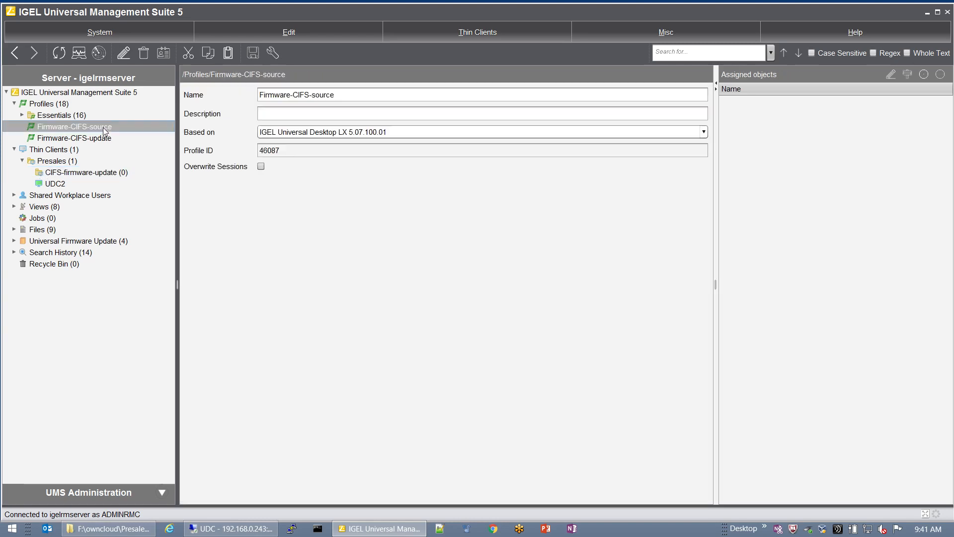
{"action": "left_click", "coordinate": [101, 140], "text": "ctrl"}
{"action": "left_click_drag", "start_coordinate": [85, 127], "coordinate": [92, 172]}
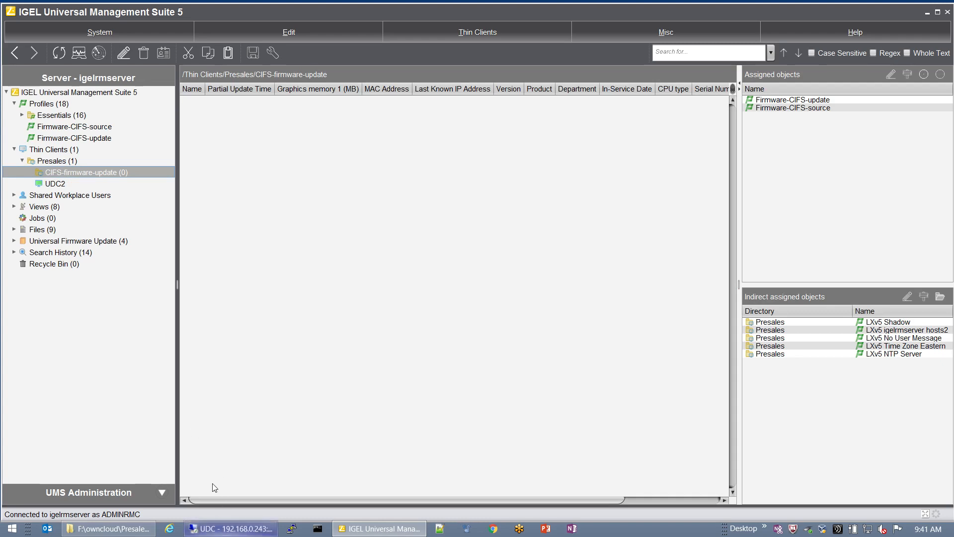
Step: Move thin client UDC2 into the CIFS-firmware-update folder, applying the changes now
{"action": "left_click_drag", "start_coordinate": [63, 181], "coordinate": [74, 172]}
{"action": "left_click", "coordinate": [363, 254]}
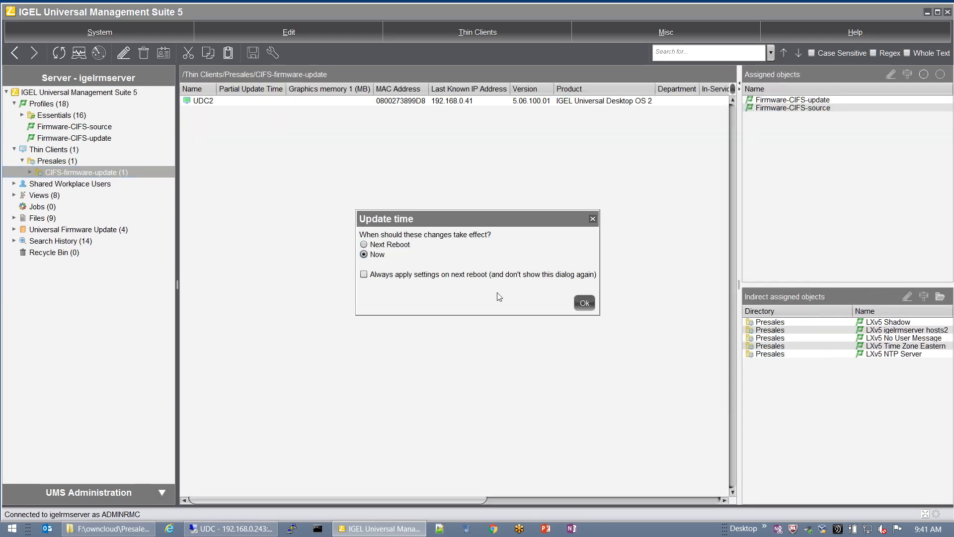
{"action": "left_click", "coordinate": [586, 304]}
{"action": "left_click", "coordinate": [248, 528]}
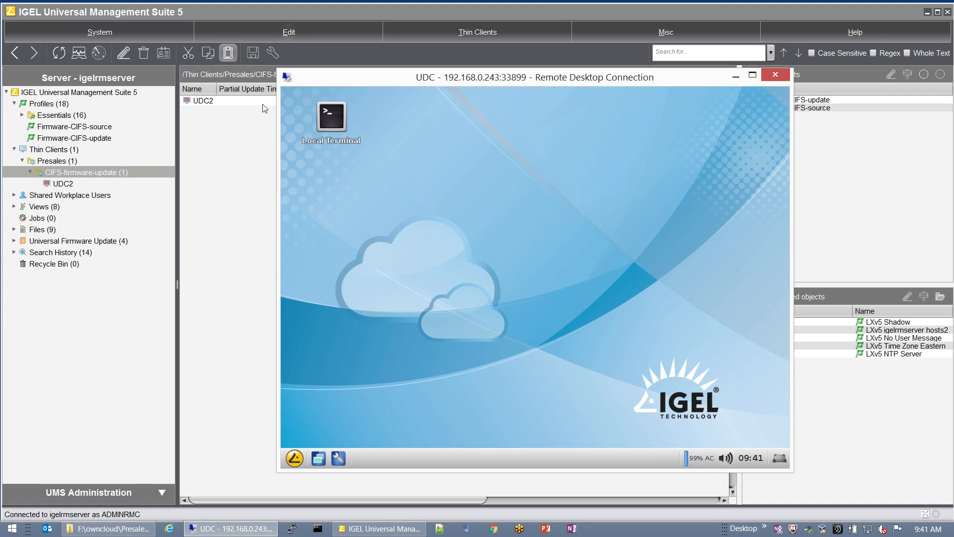
Step: Open a Local Terminal on the thin client and log in as root
{"action": "left_click_drag", "start_coordinate": [377, 82], "coordinate": [362, 81]}
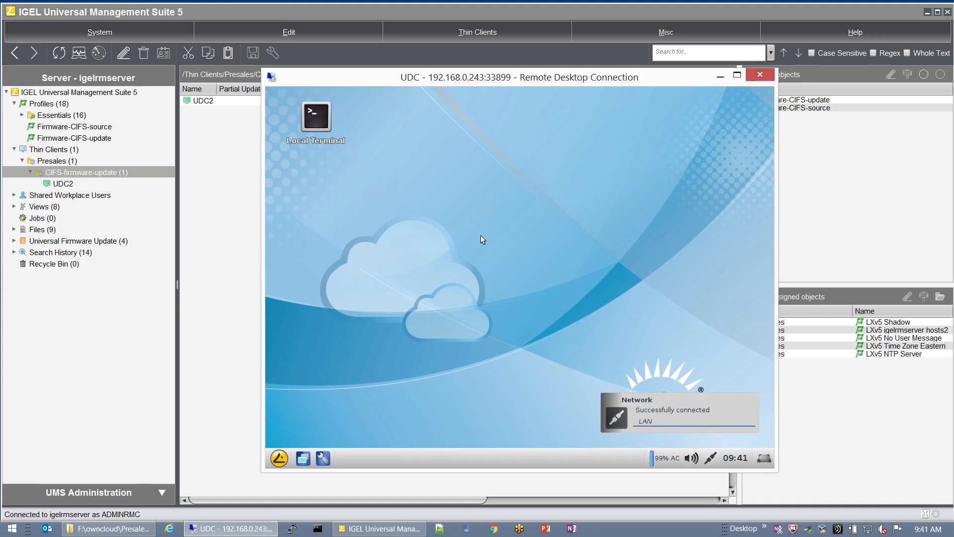
{"action": "double_click", "coordinate": [315, 120]}
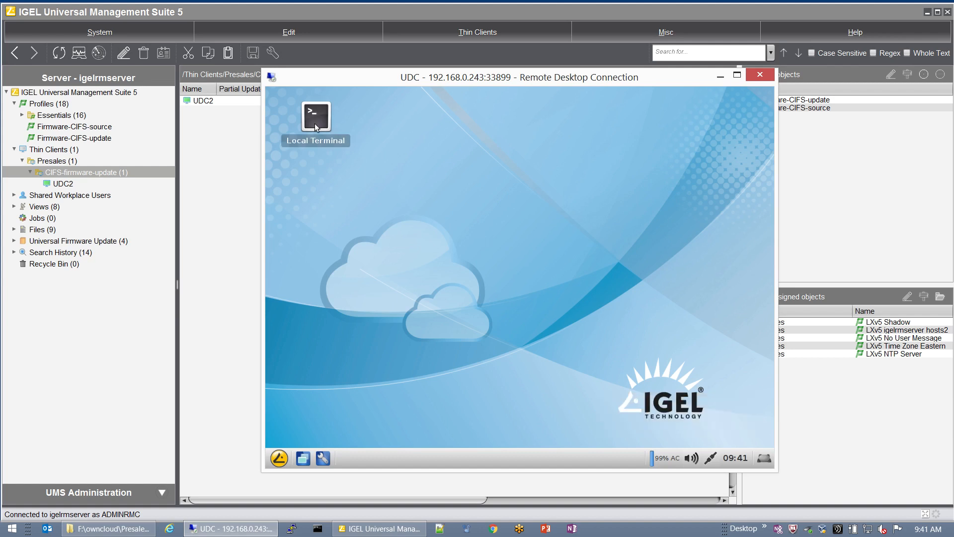
{"action": "type", "text": "root\": root"}
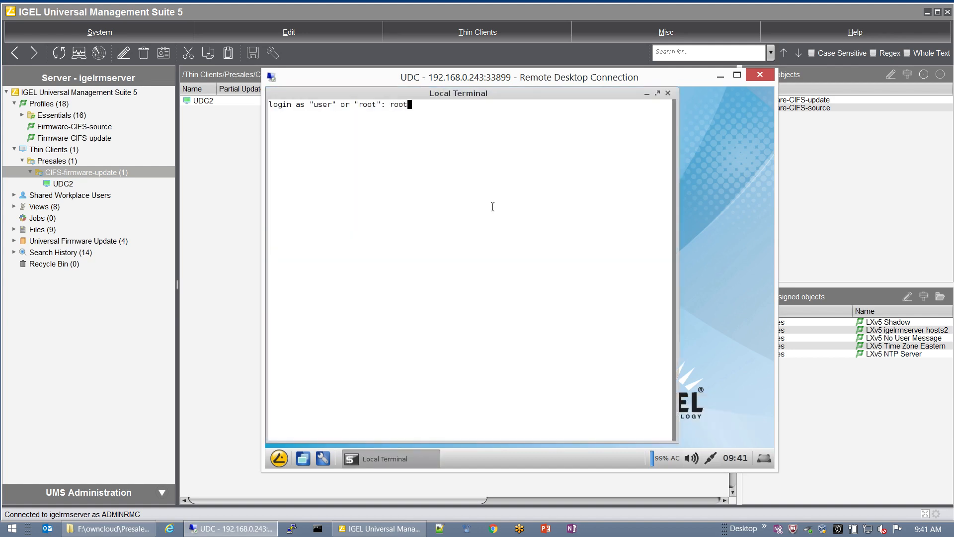
{"action": "key", "text": "Return"}
Step: List the /smbmount directory with cd and ls, confirming it is empty
{"action": "type", "text": "cd /smbmount/"}
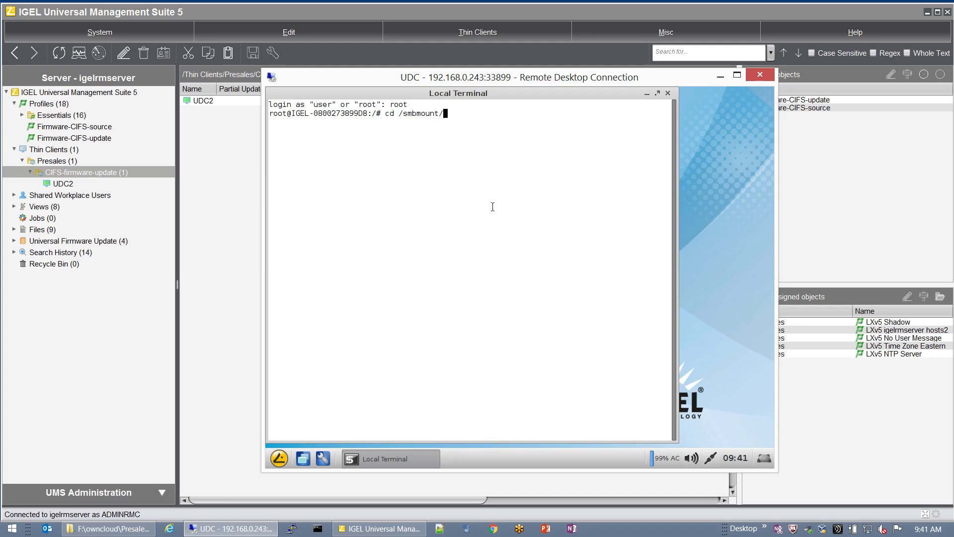
{"action": "key", "text": "Return"}
{"action": "type", "text": "ls"}
{"action": "key", "text": "Return"}
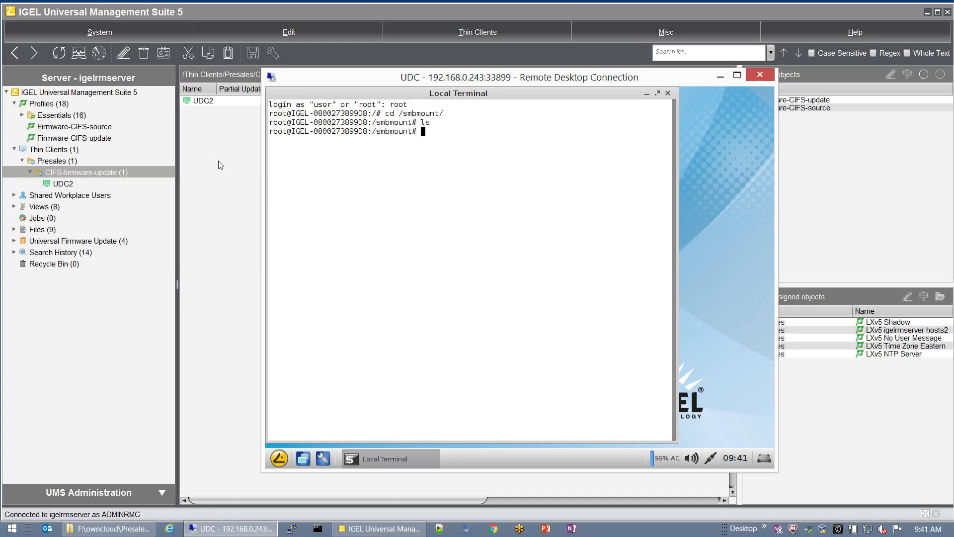
{"action": "left_click", "coordinate": [106, 141]}
{"action": "left_click", "coordinate": [102, 128]}
Step: Open the /smbmount Windows drive entry in Firmware-CIFS-source's Network Drives configuration for editing
{"action": "right_click", "coordinate": [102, 128]}
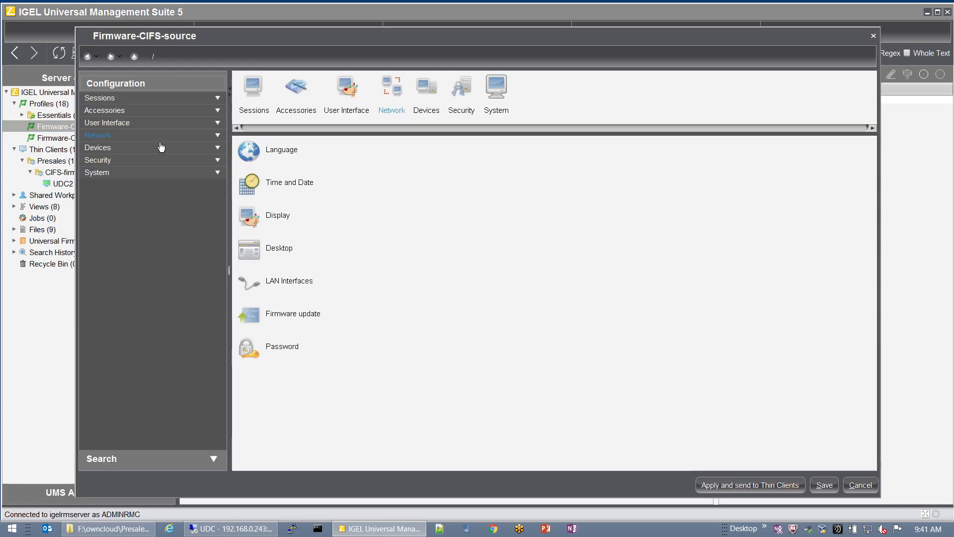
{"action": "left_click", "coordinate": [154, 135]}
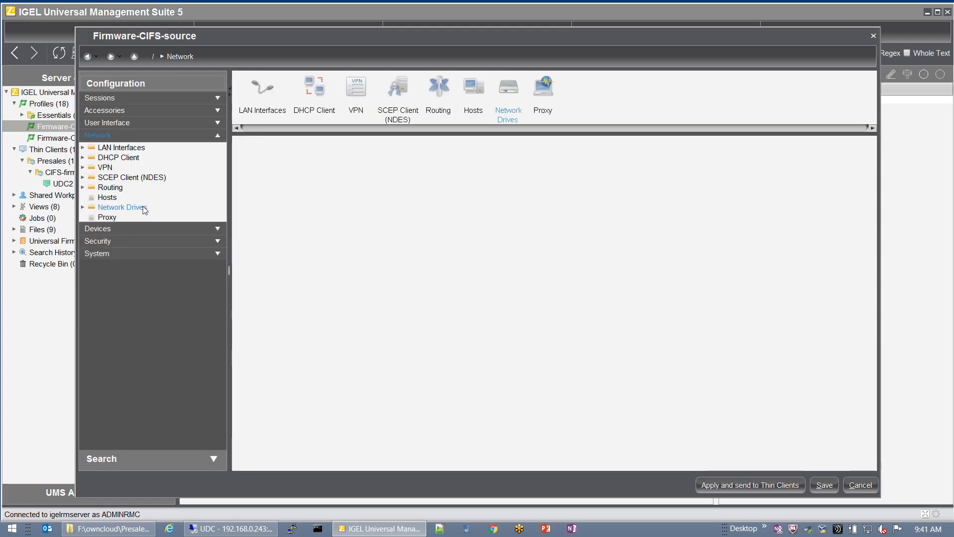
{"action": "left_click", "coordinate": [143, 207]}
{"action": "left_click", "coordinate": [133, 227]}
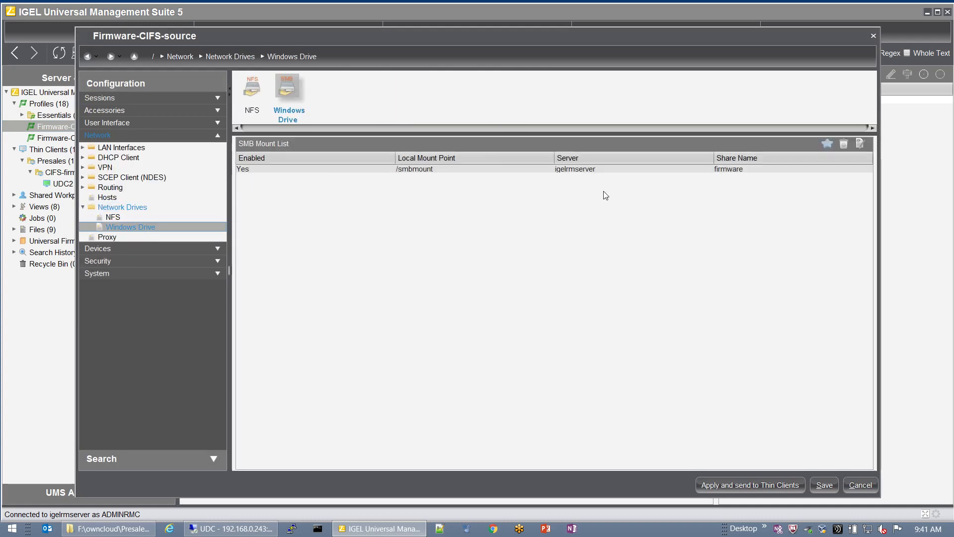
{"action": "left_click", "coordinate": [648, 171]}
{"action": "left_click", "coordinate": [860, 146]}
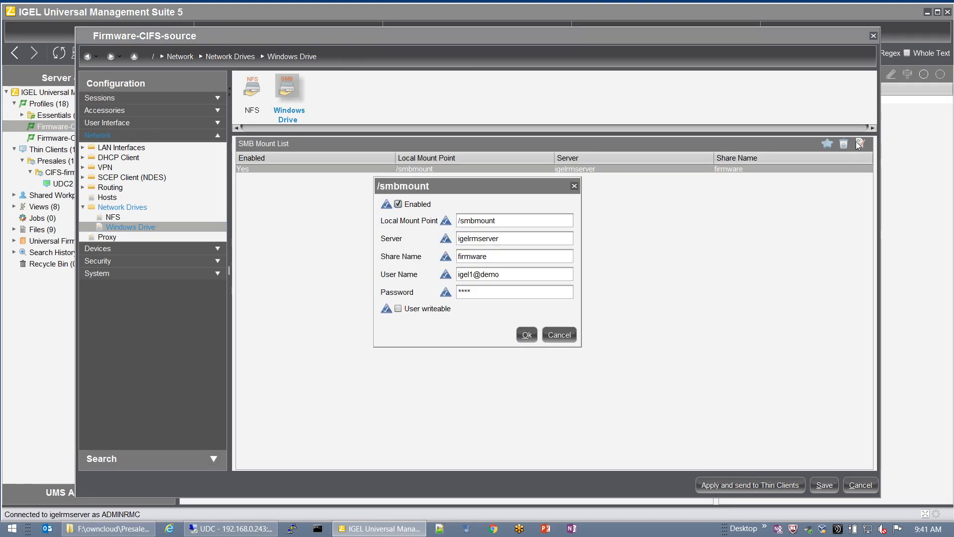
Step: Replace the /smbmount share's user name and password with the administrator account's credentials
{"action": "double_click", "coordinate": [511, 274]}
{"action": "left_click", "coordinate": [511, 273]}
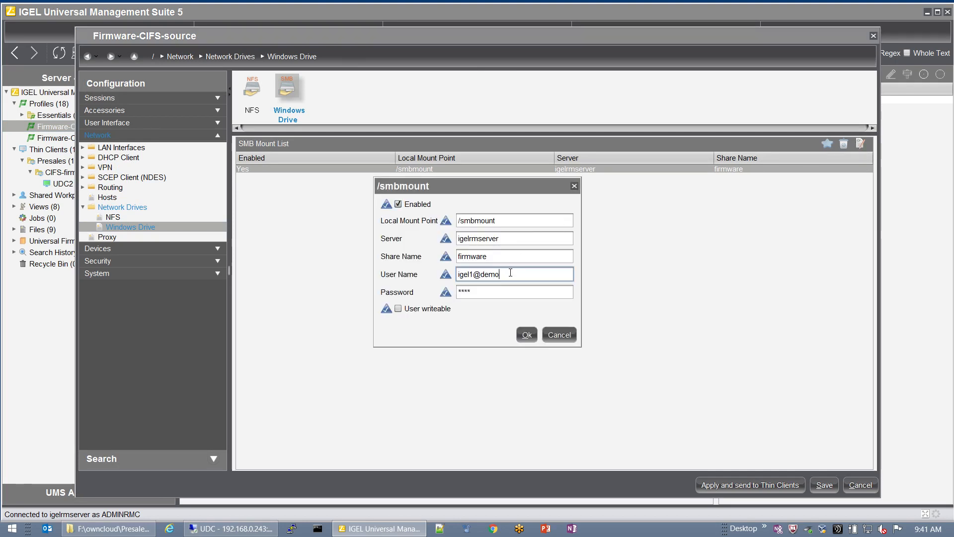
{"action": "triple_click", "coordinate": [511, 272]}
{"action": "type", "text": "administrator@d"}
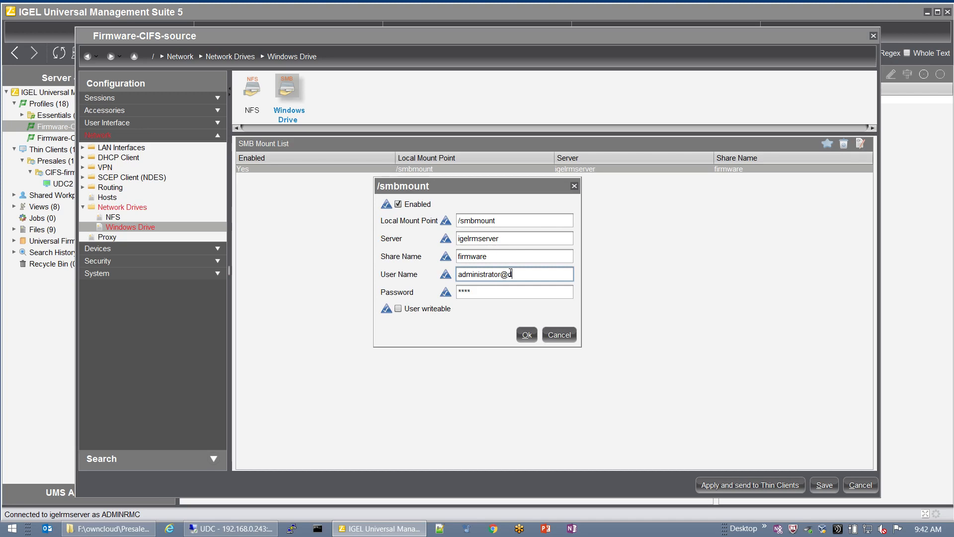
{"action": "type", "text": "emo"}
{"action": "key", "text": "Tab"}
{"action": "type", "text": "********"}
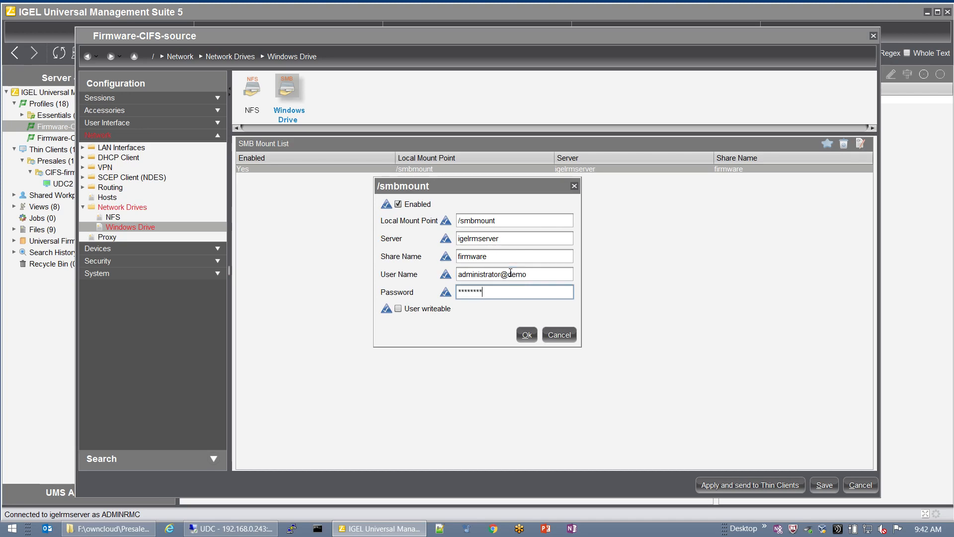
{"action": "left_click", "coordinate": [527, 335]}
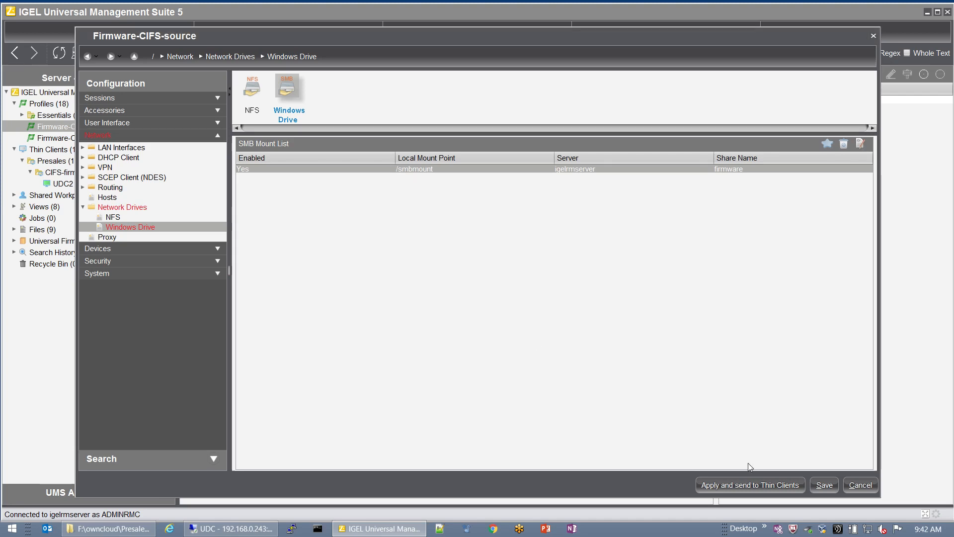
Step: Send the profile changes to thin clients now and save the configuration
{"action": "left_click", "coordinate": [786, 485]}
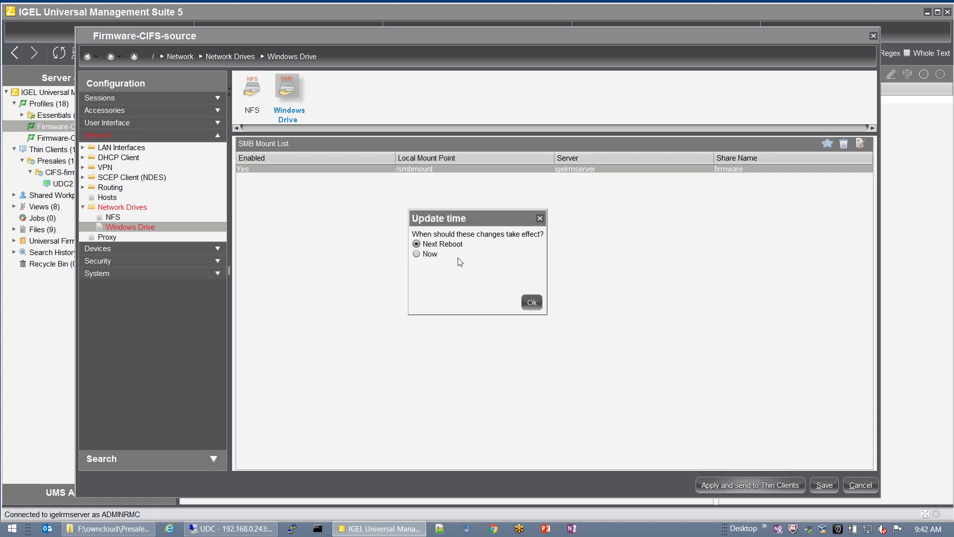
{"action": "left_click", "coordinate": [430, 255]}
{"action": "left_click", "coordinate": [538, 307]}
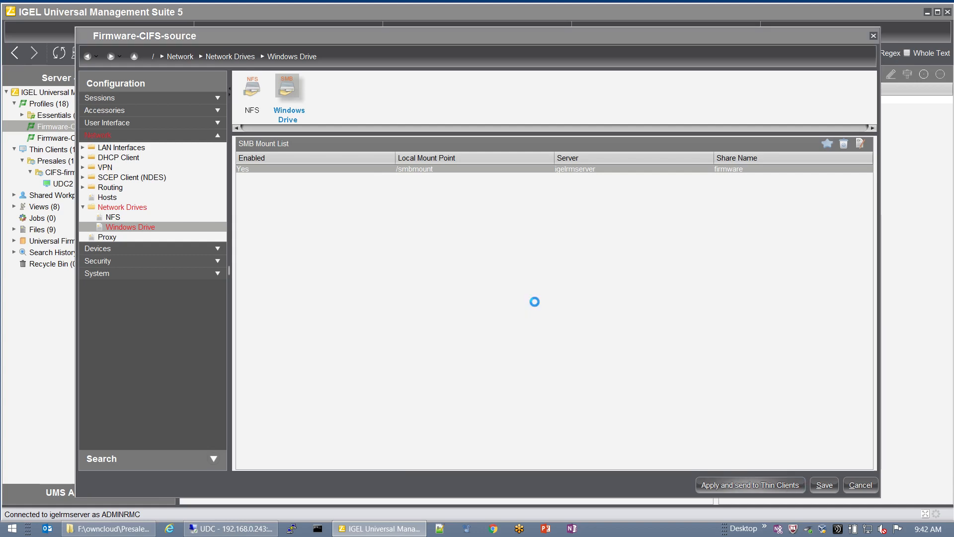
{"action": "left_click", "coordinate": [816, 485]}
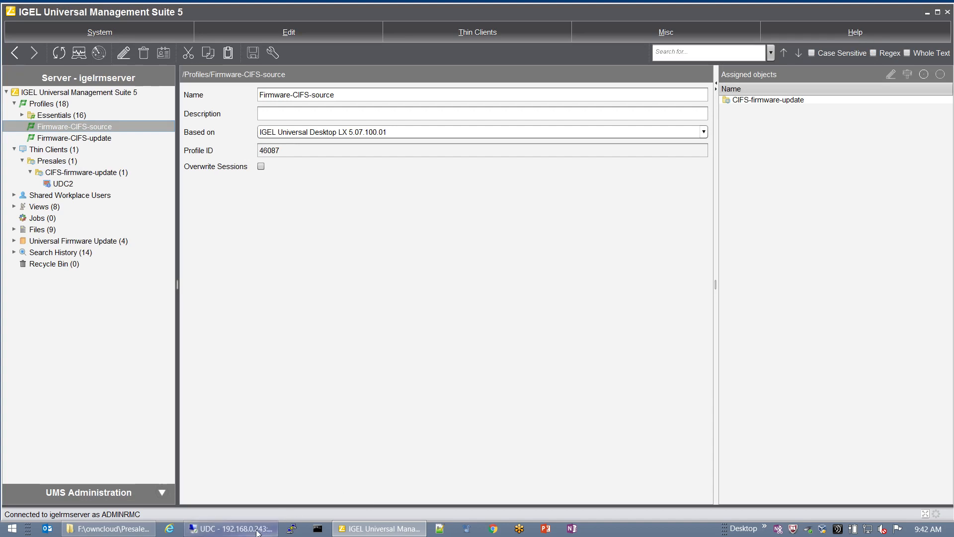
Step: Re-enter /smbmount in the terminal and list it, showing the 5.07.100 firmware files
{"action": "left_click", "coordinate": [231, 528]}
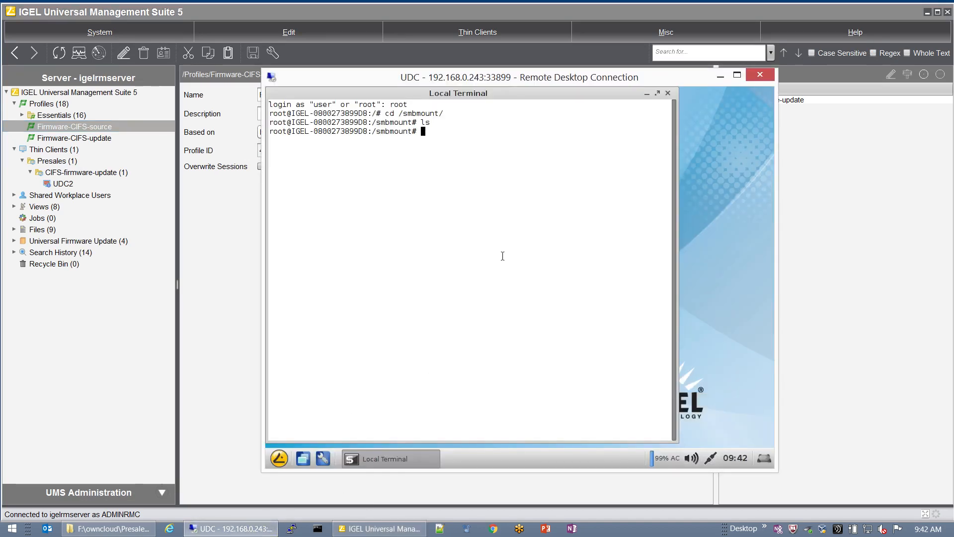
{"action": "type", "text": "cd .."}
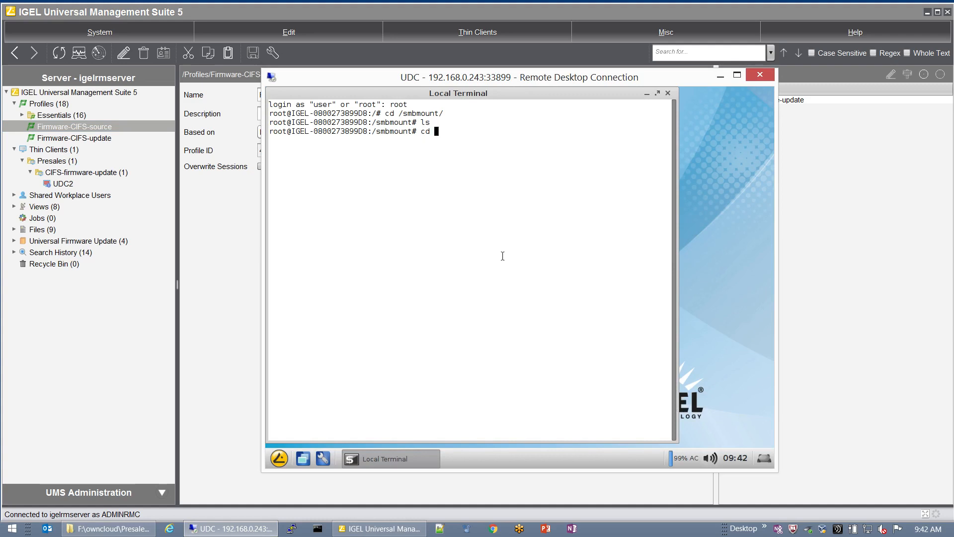
{"action": "key", "text": "Return"}
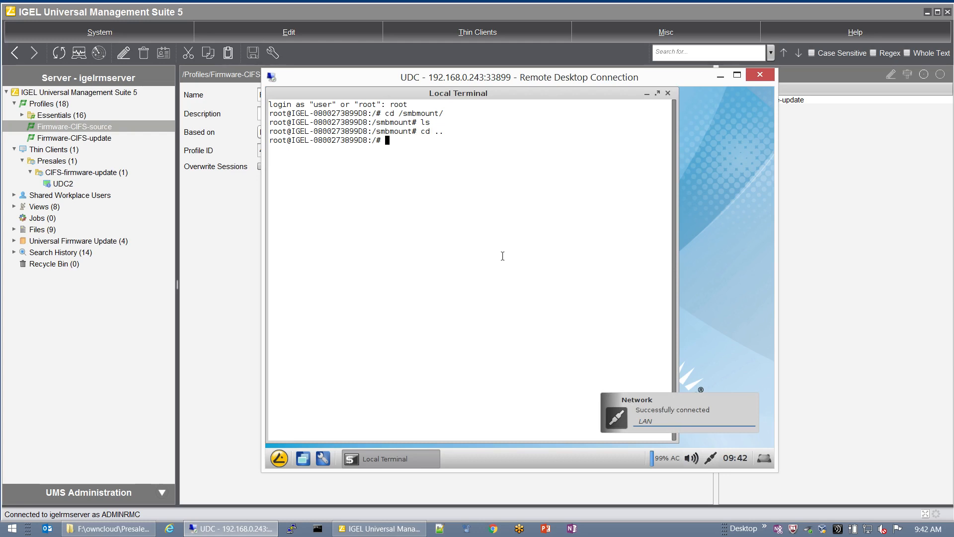
{"action": "type", "text": "cd smbmount/"}
{"action": "key", "text": "Return"}
{"action": "type", "text": "ls"}
{"action": "key", "text": "Return"}
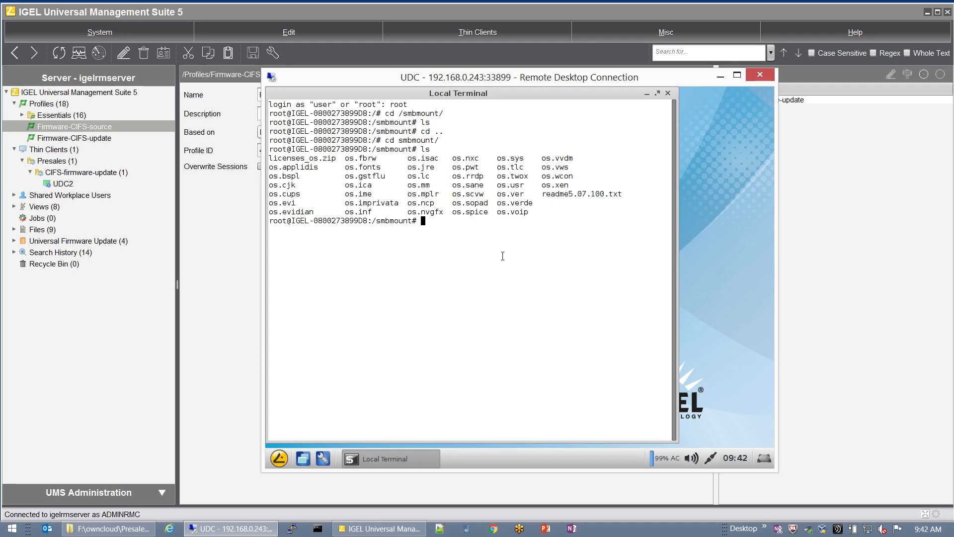
Step: Close the terminal and start a firmware Update on UDC2 from its Update & snapshot commands
{"action": "left_click", "coordinate": [668, 93]}
{"action": "left_click", "coordinate": [56, 185]}
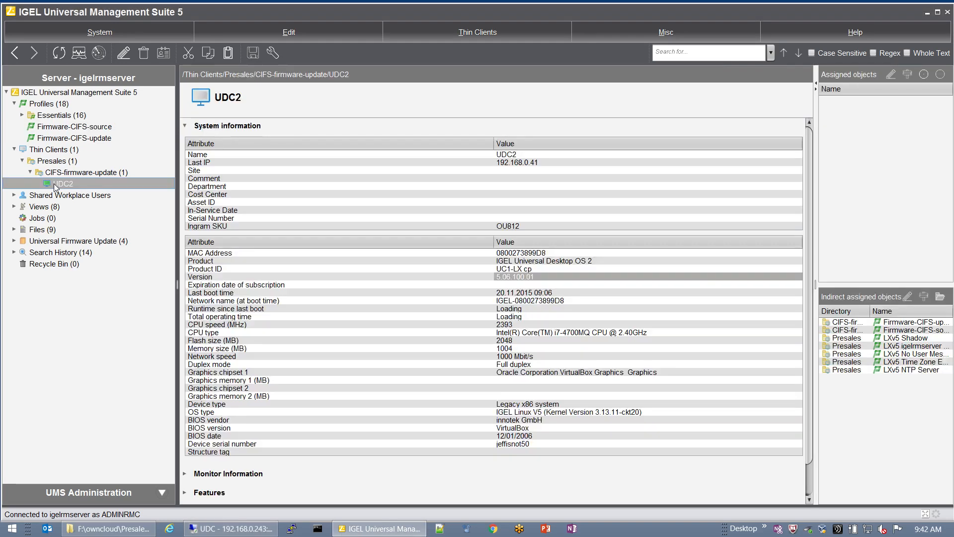
{"action": "right_click", "coordinate": [56, 185]}
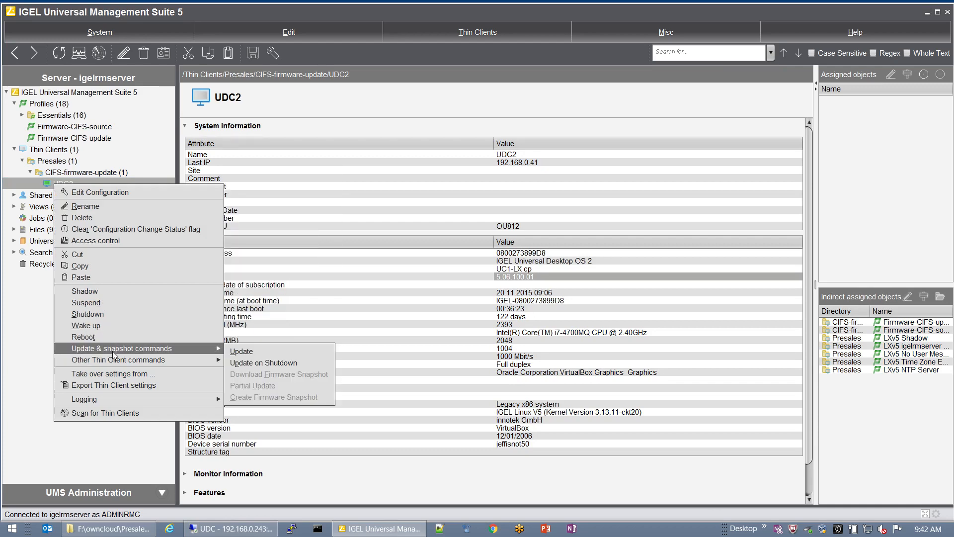
{"action": "mouse_move", "coordinate": [181, 350]}
{"action": "left_click", "coordinate": [234, 352]}
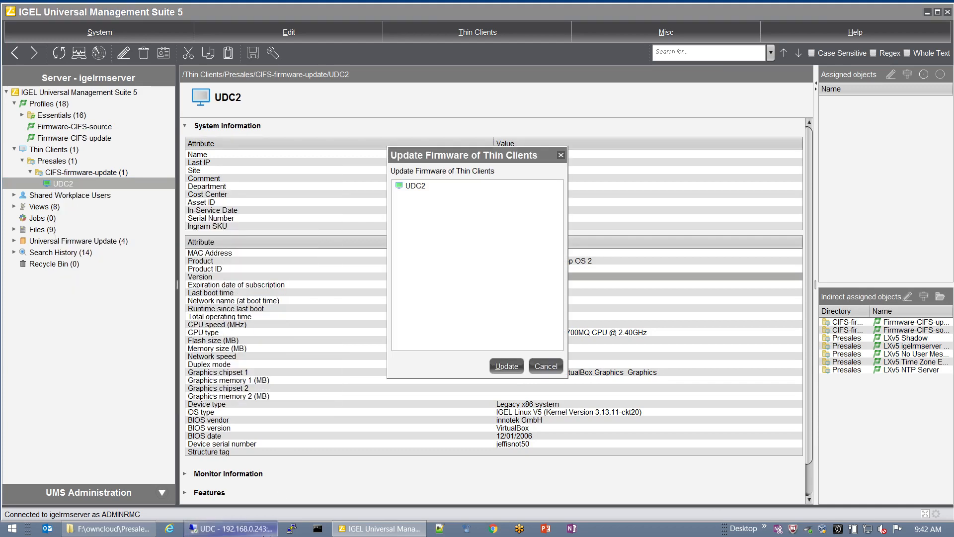
{"action": "left_click", "coordinate": [506, 365]}
{"action": "left_click", "coordinate": [201, 528]}
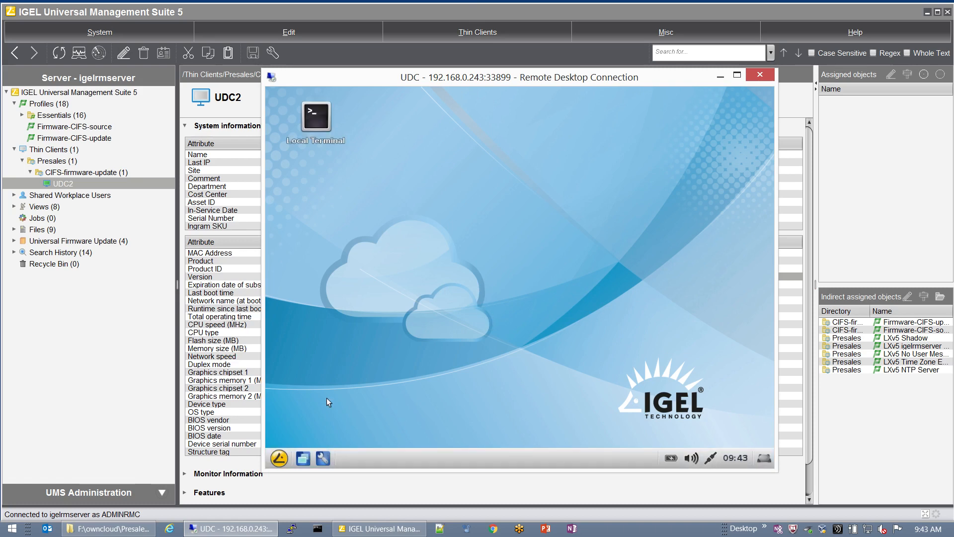
{"action": "left_click", "coordinate": [279, 457]}
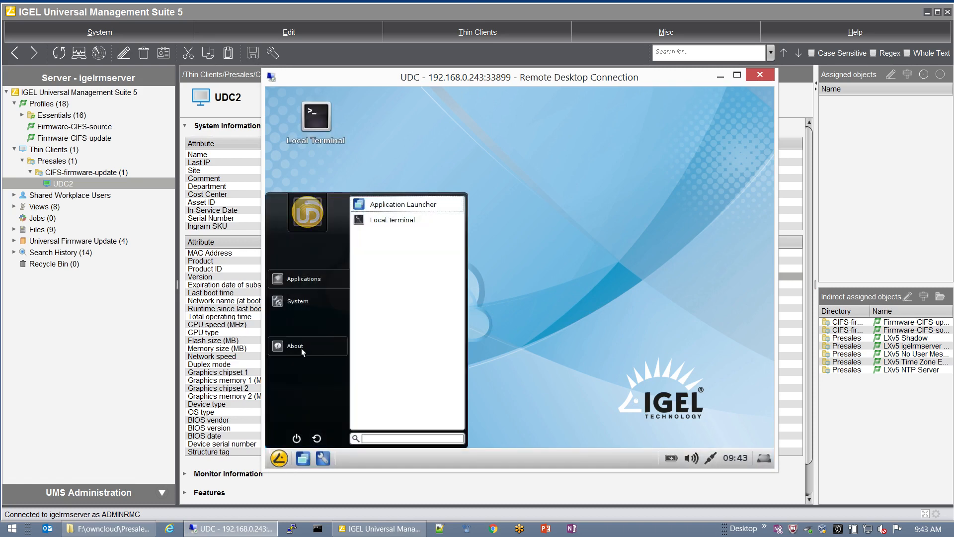
{"action": "key", "text": "Escape"}
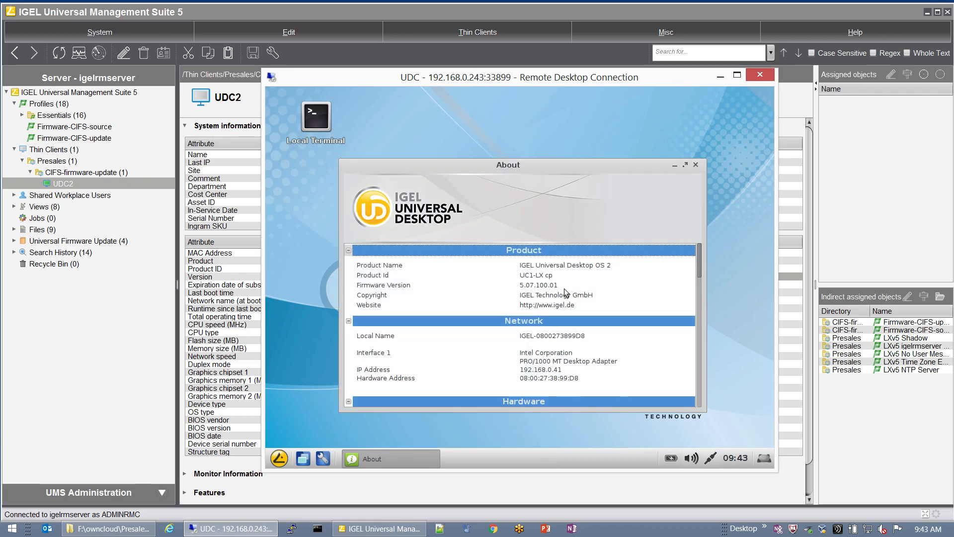
{"action": "left_click", "coordinate": [696, 165]}
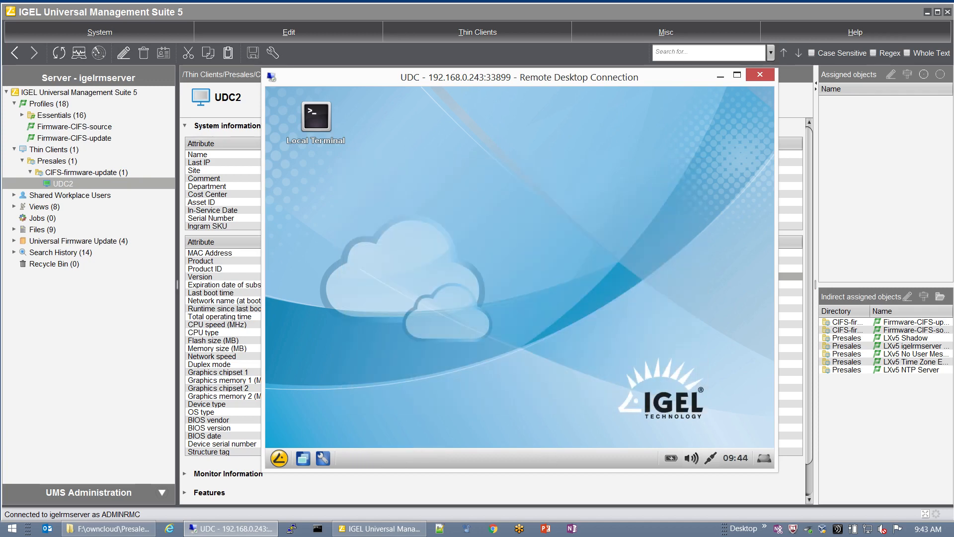